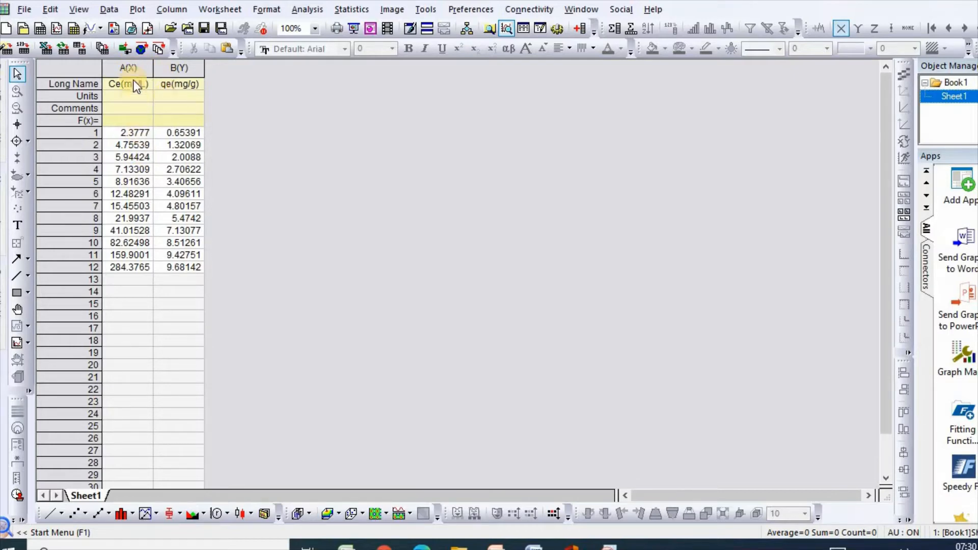
# Plot the qe(mg/g) column against Ce(mg/L) as a scatter graph, and return to the worksheet
pyautogui.moveTo(127, 68); pyautogui.dragTo(179, 68)
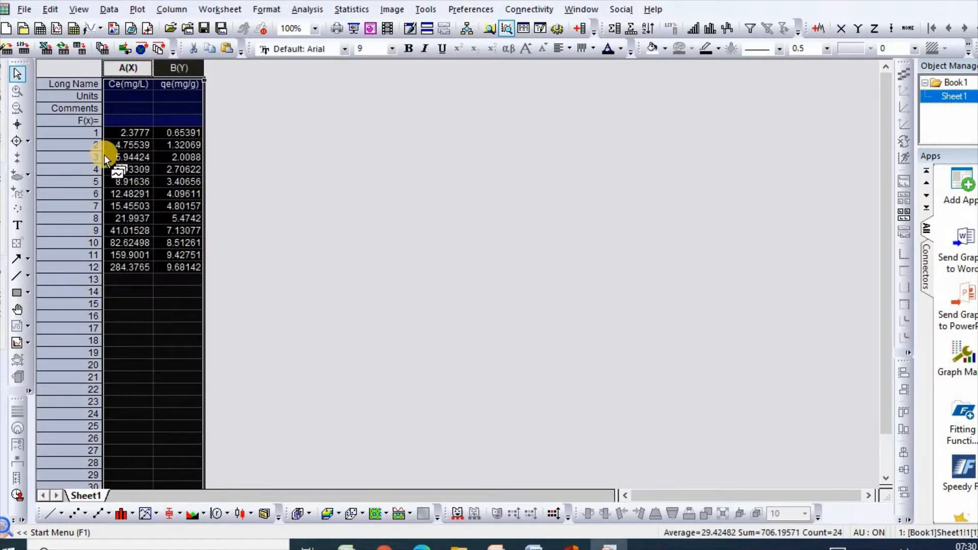
pyautogui.click(137, 10)
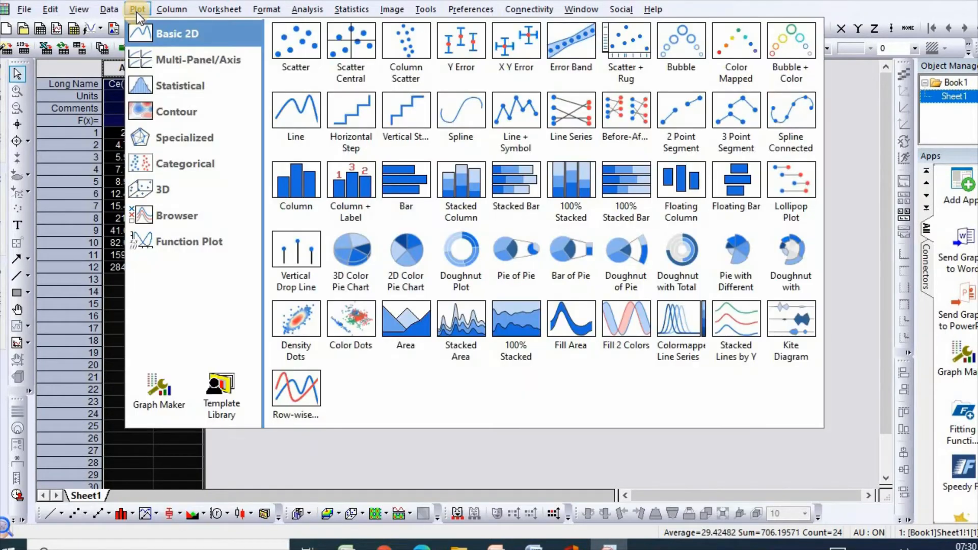
pyautogui.click(295, 47)
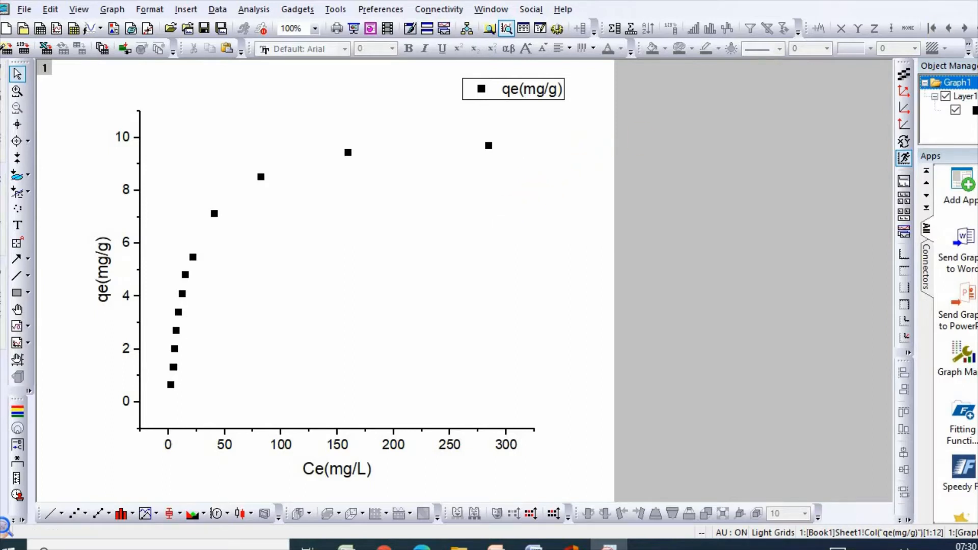
pyautogui.click(974, 10)
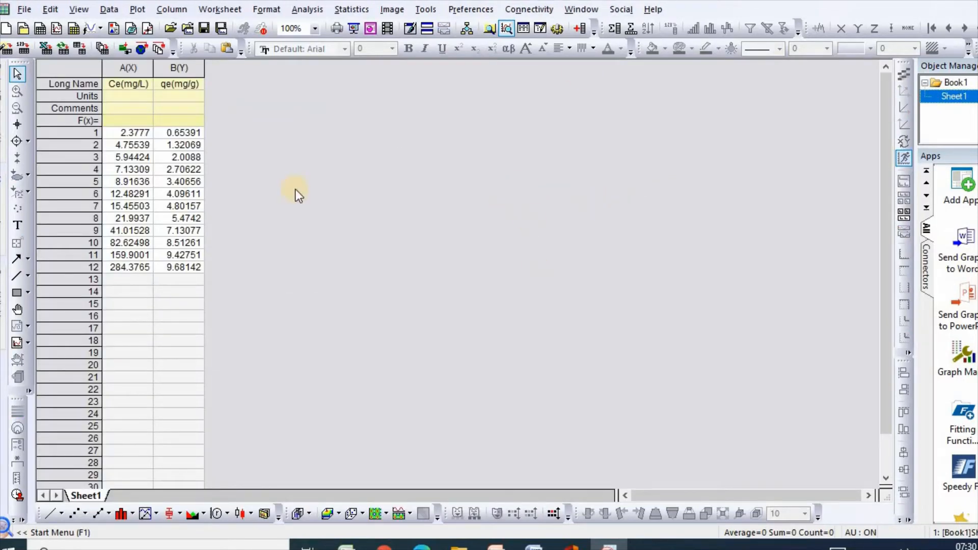
# Add a text label reading "Linear Langmuir equation" in the blank area beside the data columns
pyautogui.click(18, 227)
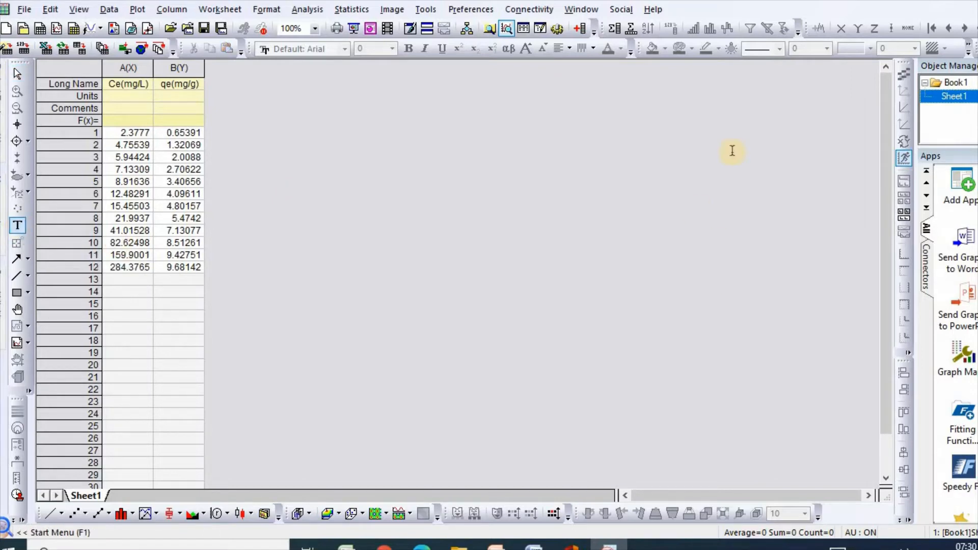
pyautogui.click(672, 95)
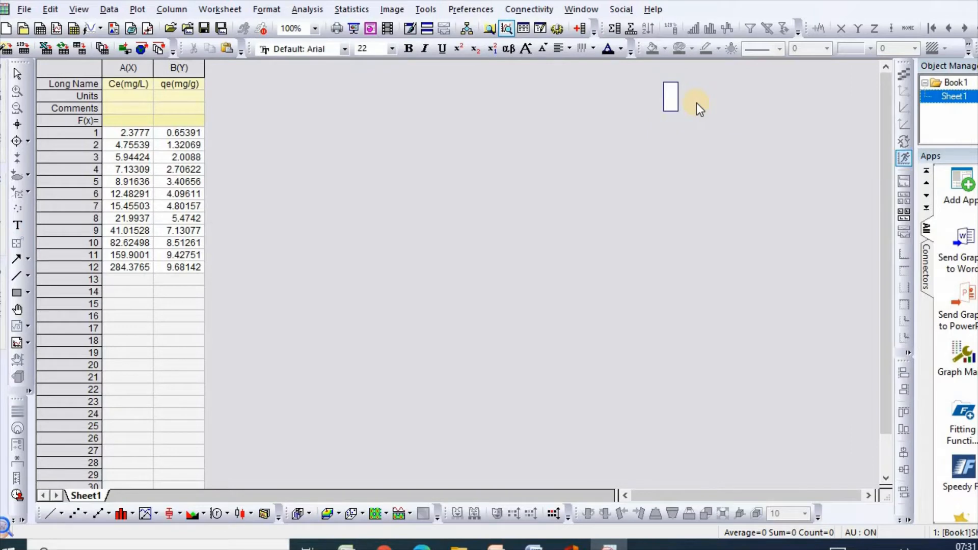
pyautogui.write('Line')
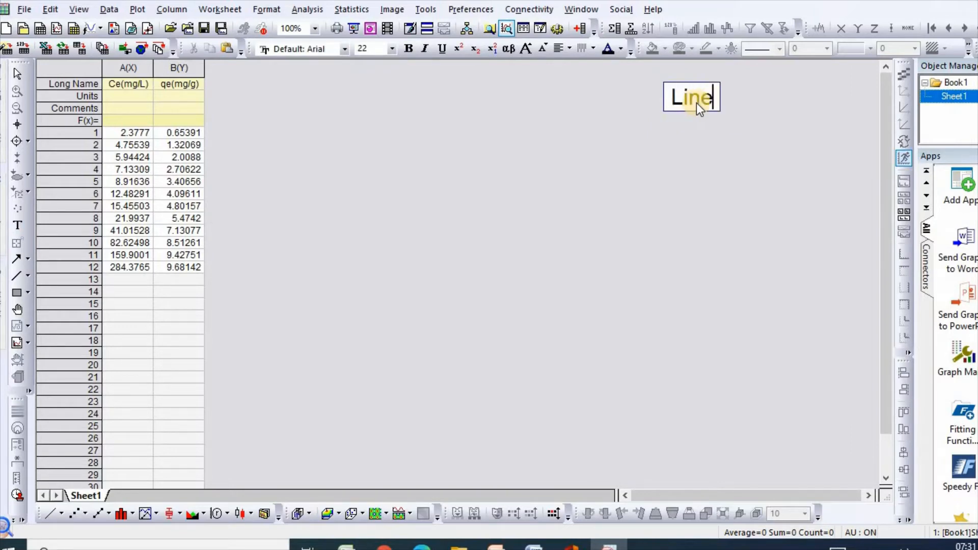
pyautogui.write('ar Lan')
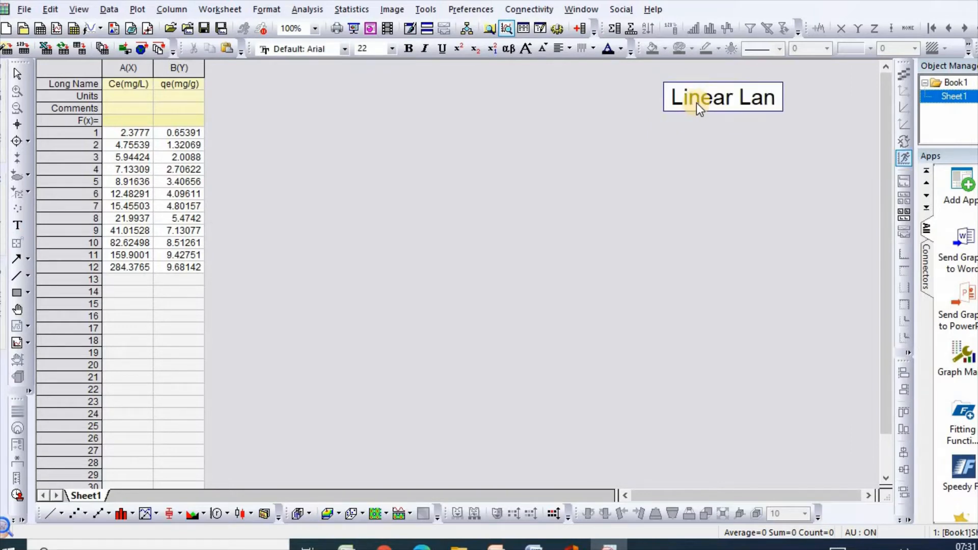
pyautogui.write('gmuir e')
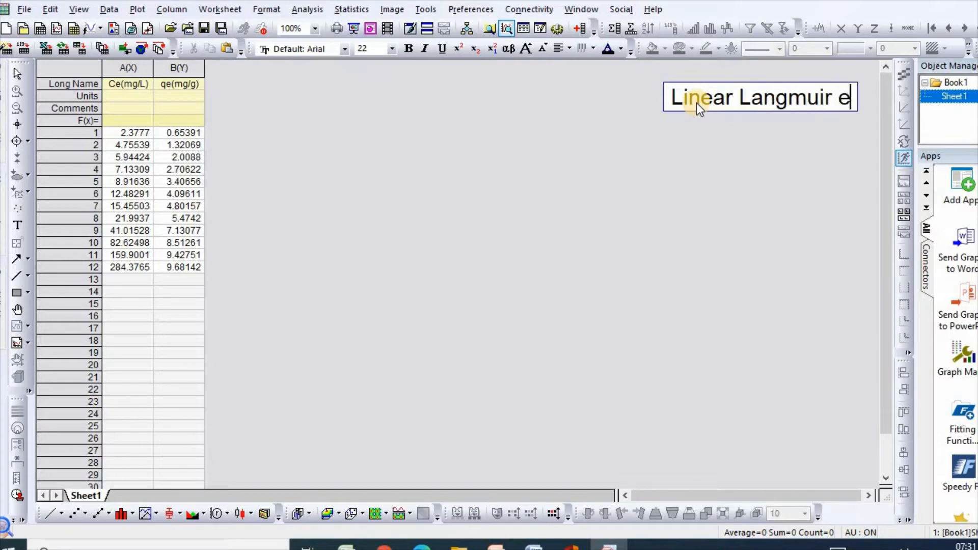
pyautogui.write('qua')
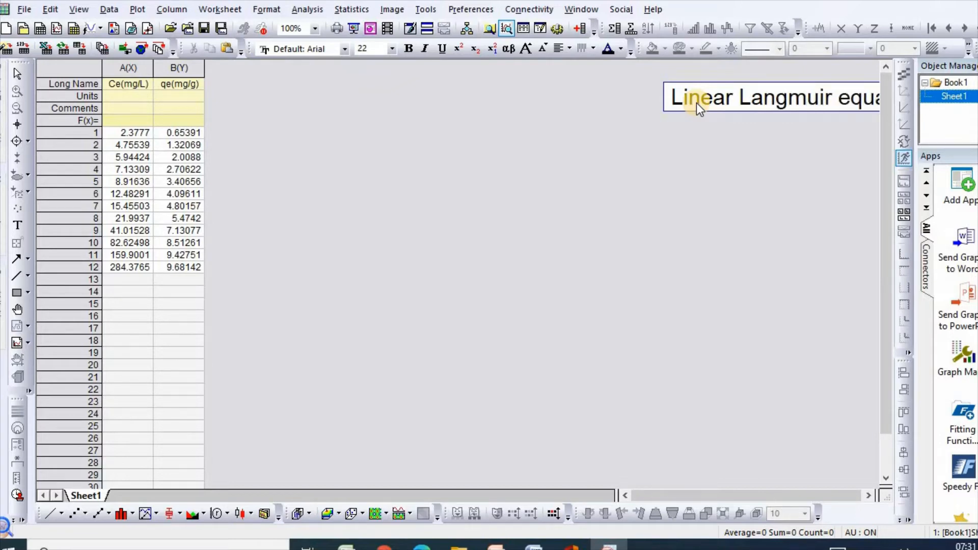
# Move the "Linear Langmuir equation" label so that its full text fits in the blank area
pyautogui.click(677, 114)
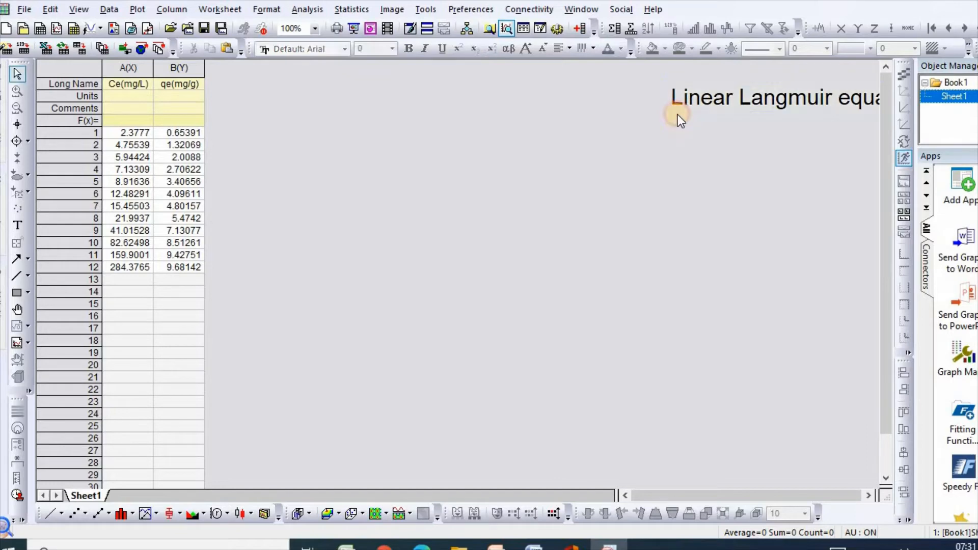
pyautogui.click(689, 106)
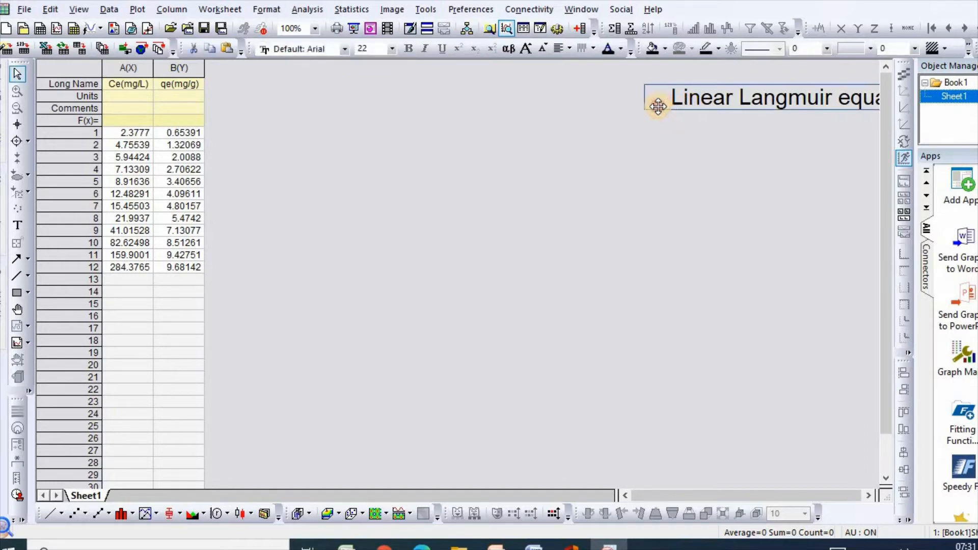
pyautogui.moveTo(638, 103); pyautogui.dragTo(632, 99)
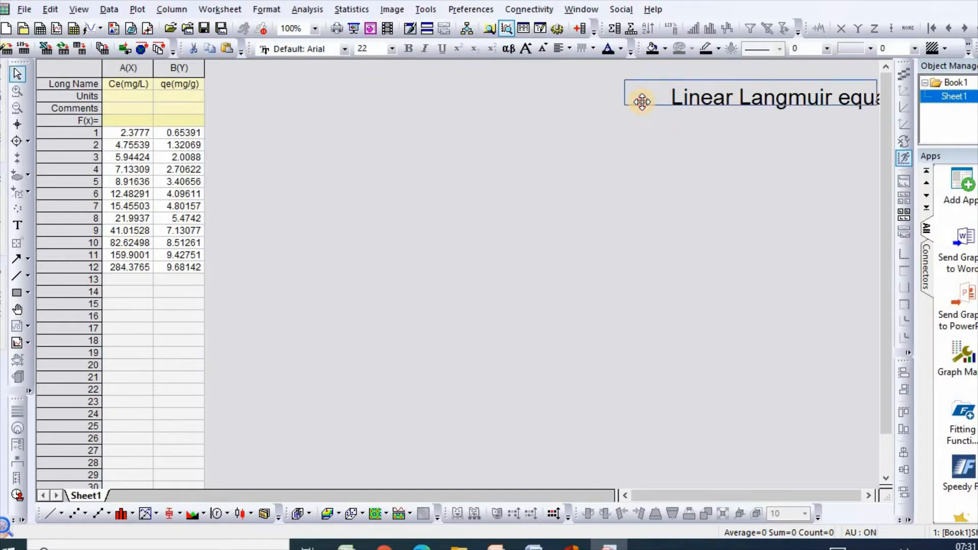
pyautogui.click(709, 168)
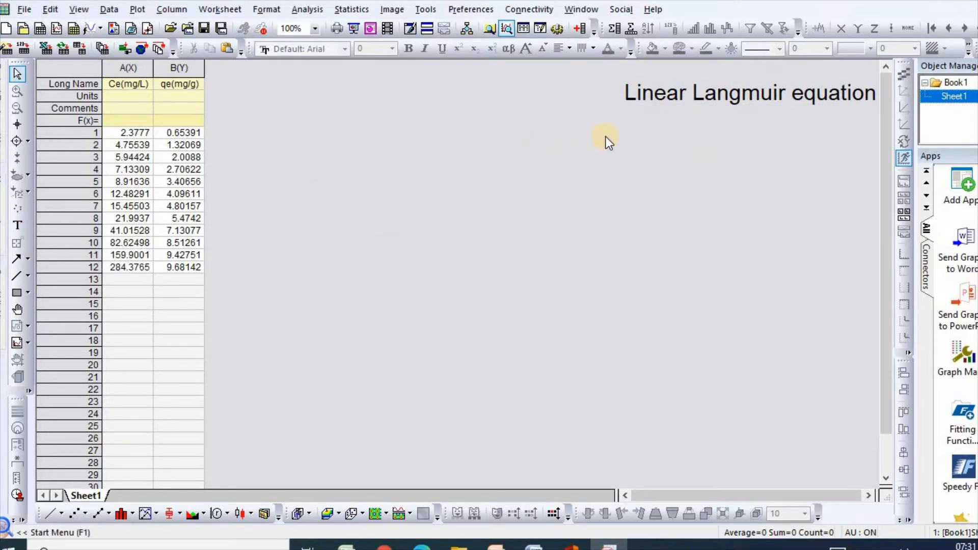
# Add a text label below the title reading "Ce/qe =1qmax*K +Ce/qmax"
pyautogui.moveTo(605, 137); pyautogui.dragTo(842, 181)
pyautogui.click(18, 225)
pyautogui.click(636, 148)
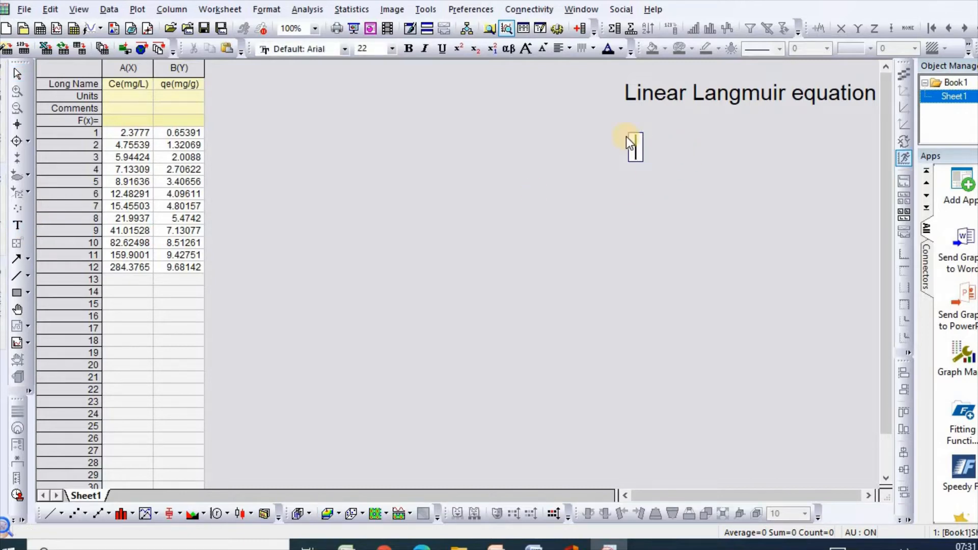
pyautogui.write('Ce')
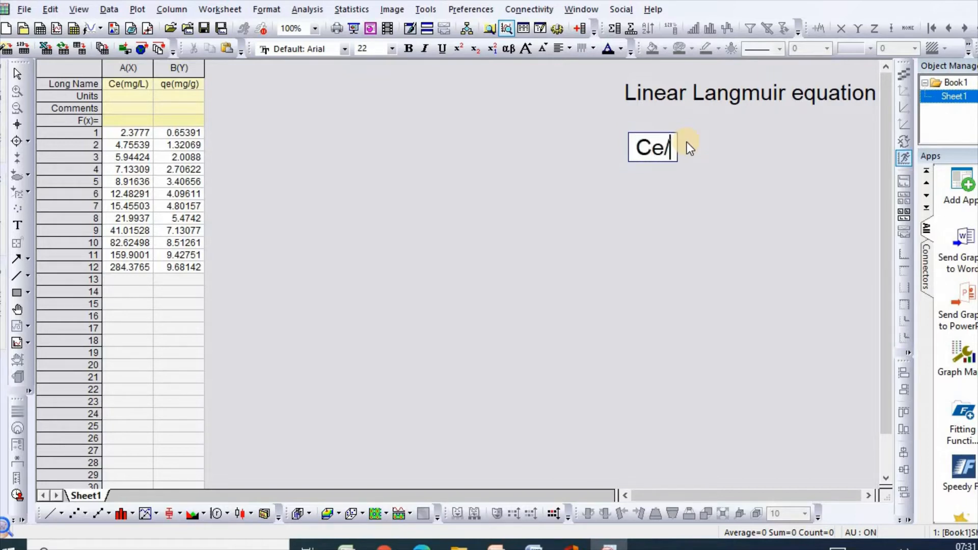
pyautogui.write('/qe =1')
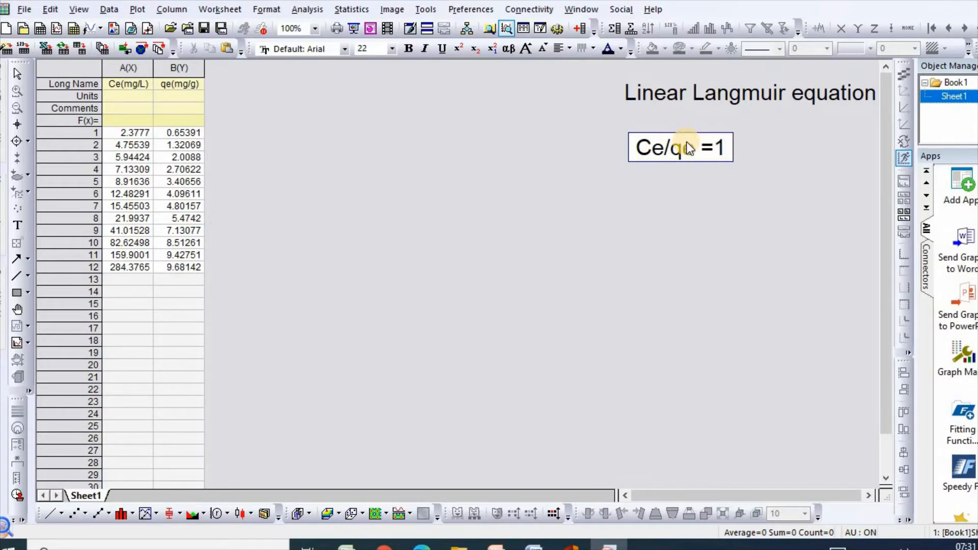
pyautogui.write('qmax')
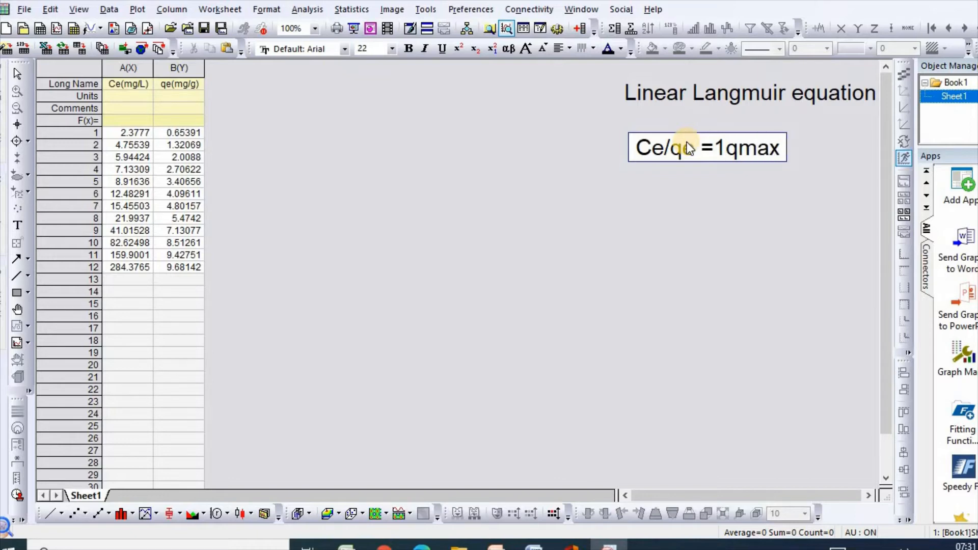
pyautogui.write('*K')
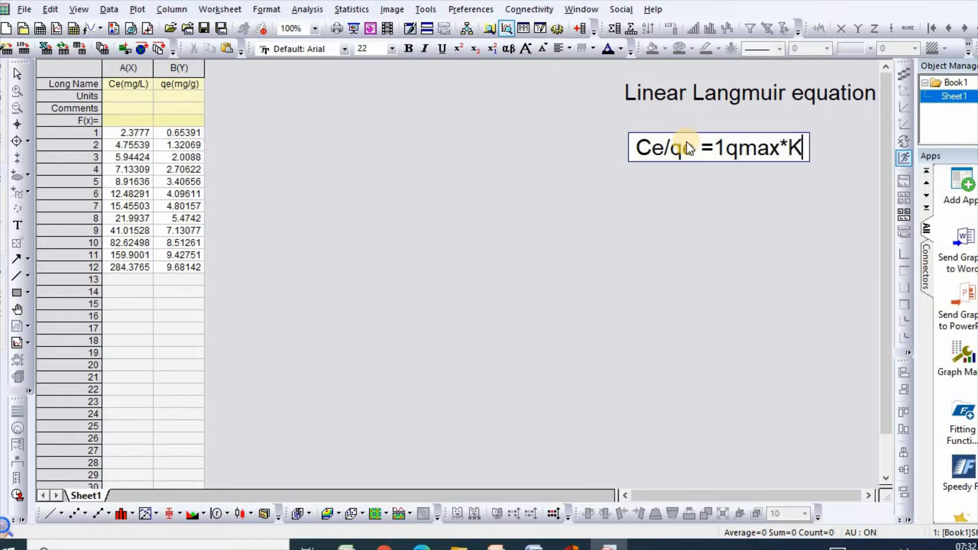
pyautogui.write(' +')
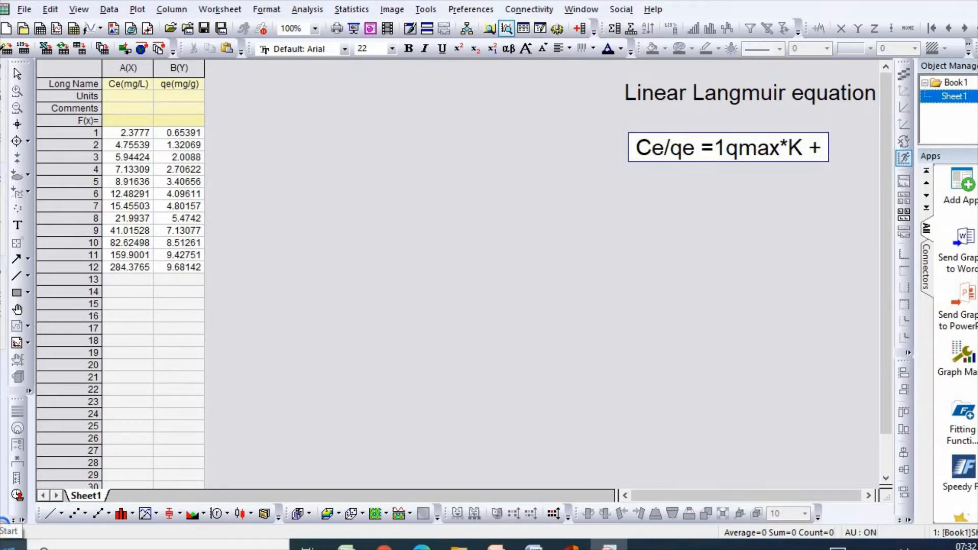
pyautogui.write('Ce')
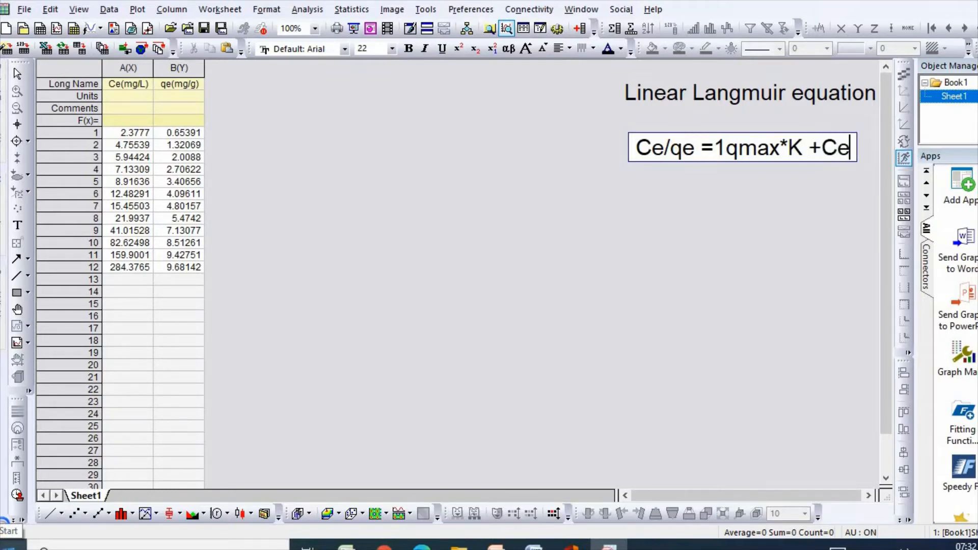
pyautogui.write('/qm')
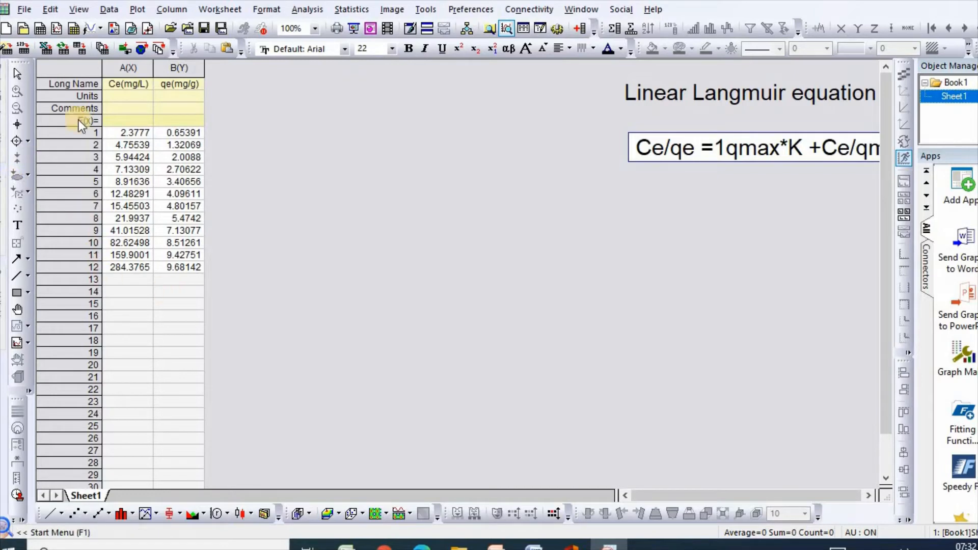
# Enlarge the equation label slightly and reposition it under the title so that its full text fits in the blank area
pyautogui.moveTo(664, 134); pyautogui.dragTo(634, 132)
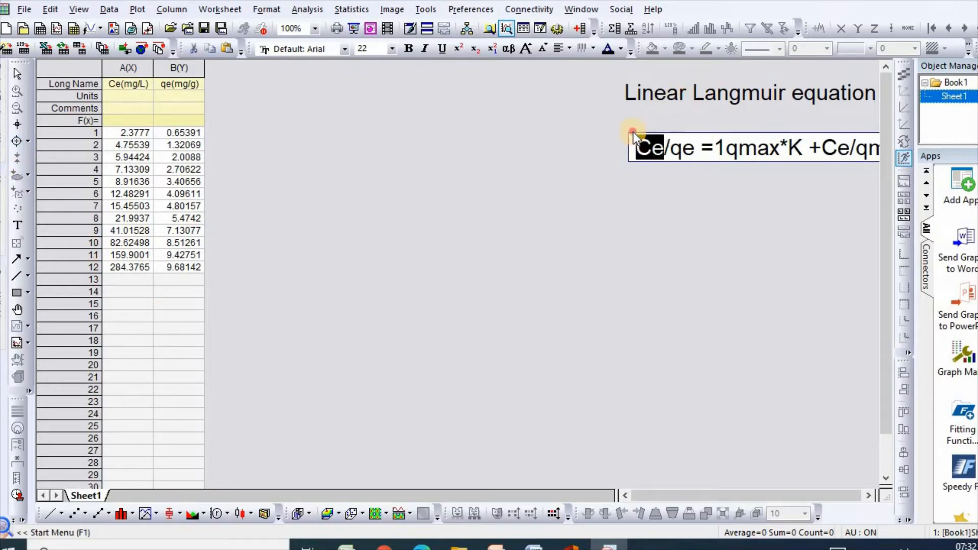
pyautogui.click(692, 162)
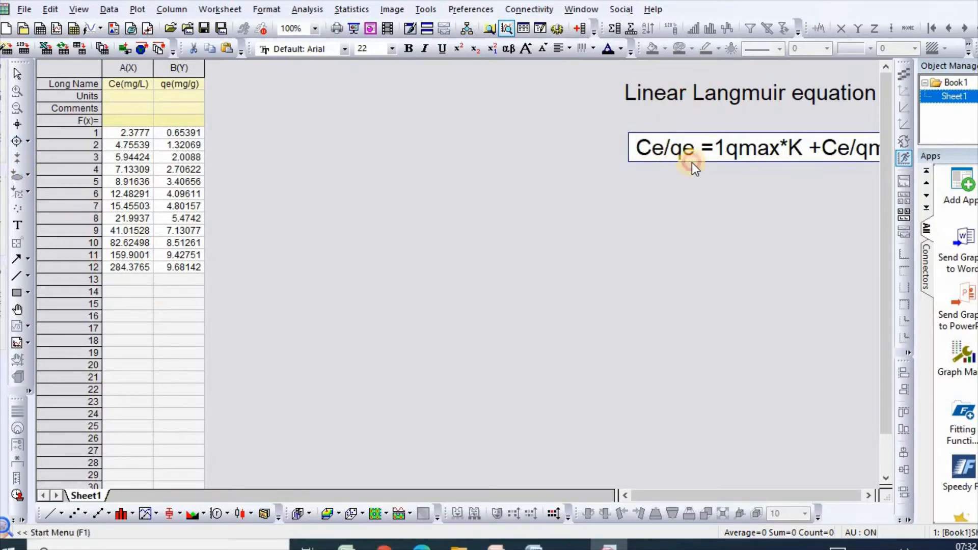
pyautogui.click(644, 144)
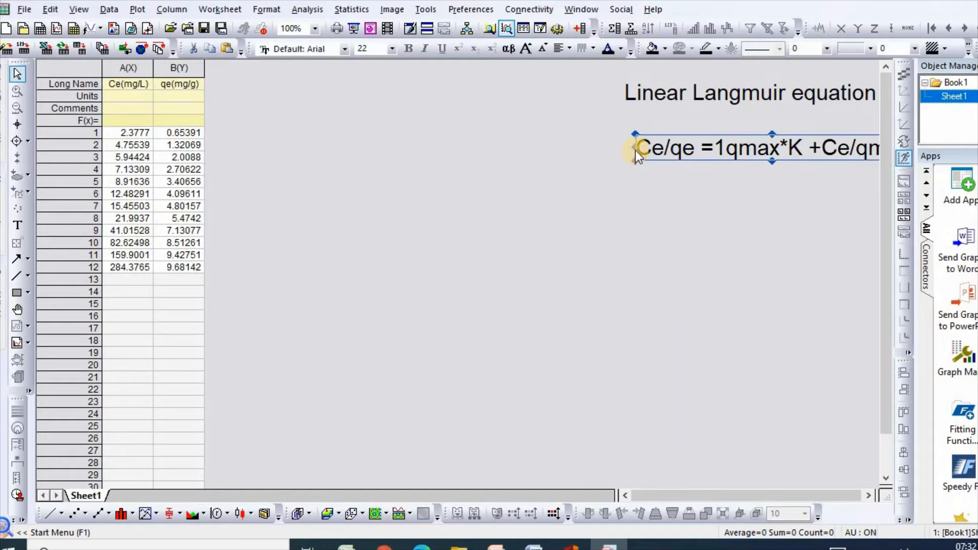
pyautogui.moveTo(635, 148); pyautogui.dragTo(604, 145)
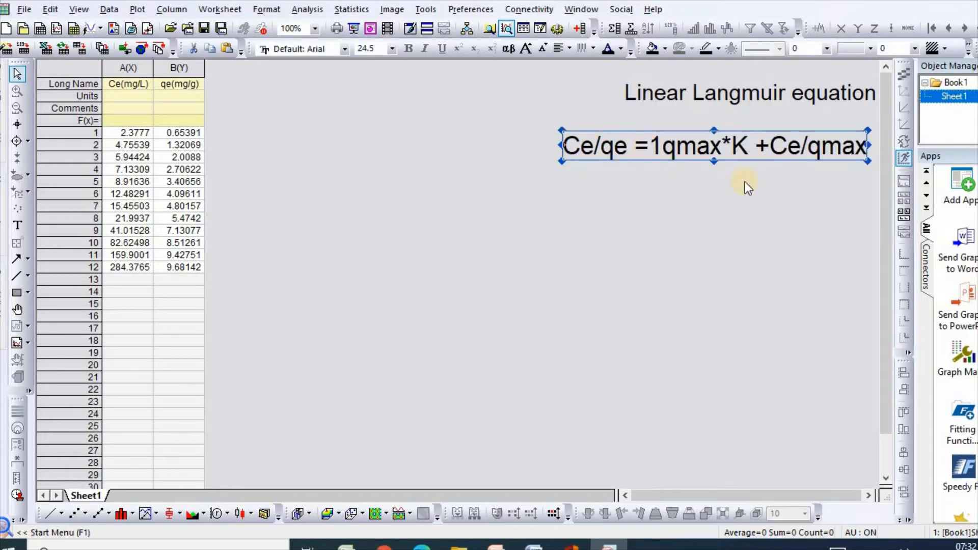
# Insert the missing slash after the 1 so the equation reads "Ce/qe =1/qmax*K +Ce/qmax"
pyautogui.doubleClick(668, 151)
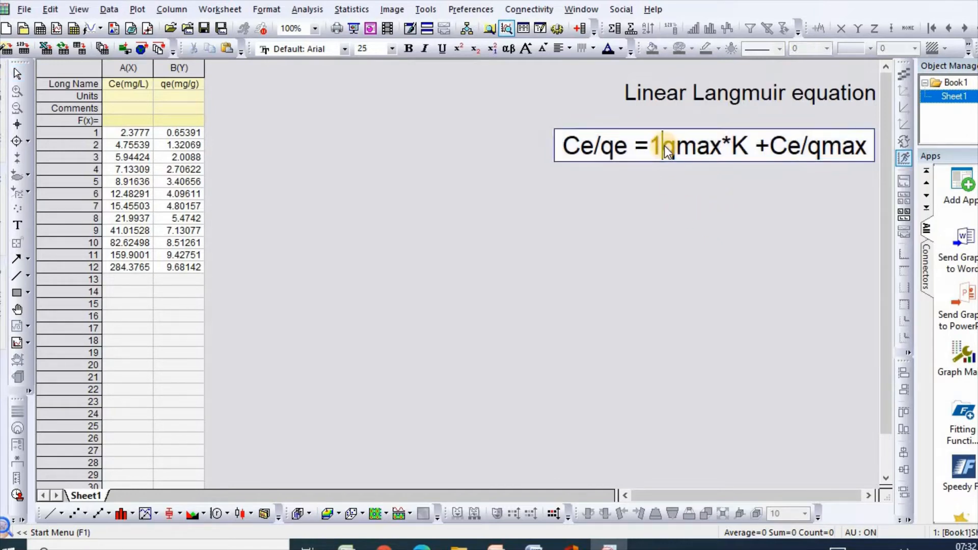
pyautogui.write('/')
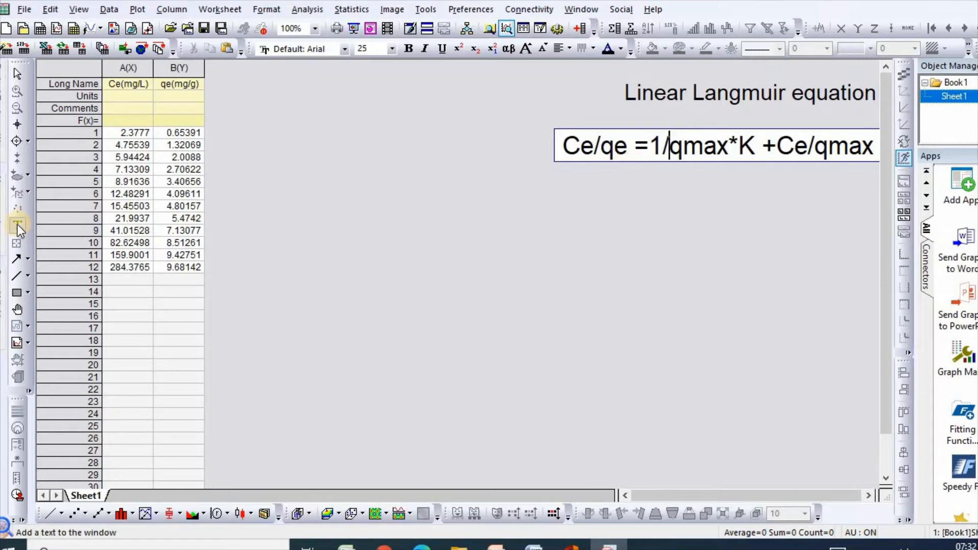
pyautogui.click(595, 197)
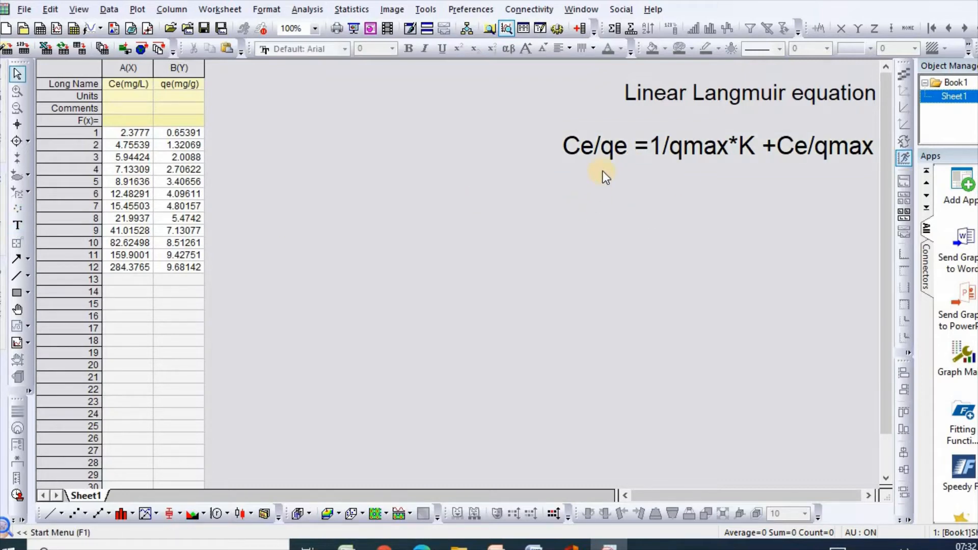
# Add a text label below the Langmuir equation with the straight-line form "y= c+mx"
pyautogui.click(18, 225)
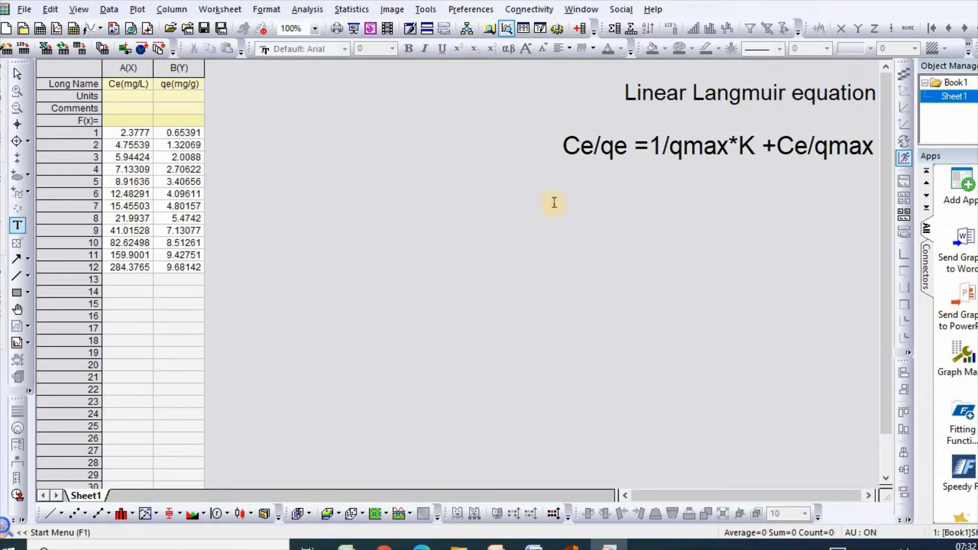
pyautogui.click(585, 189)
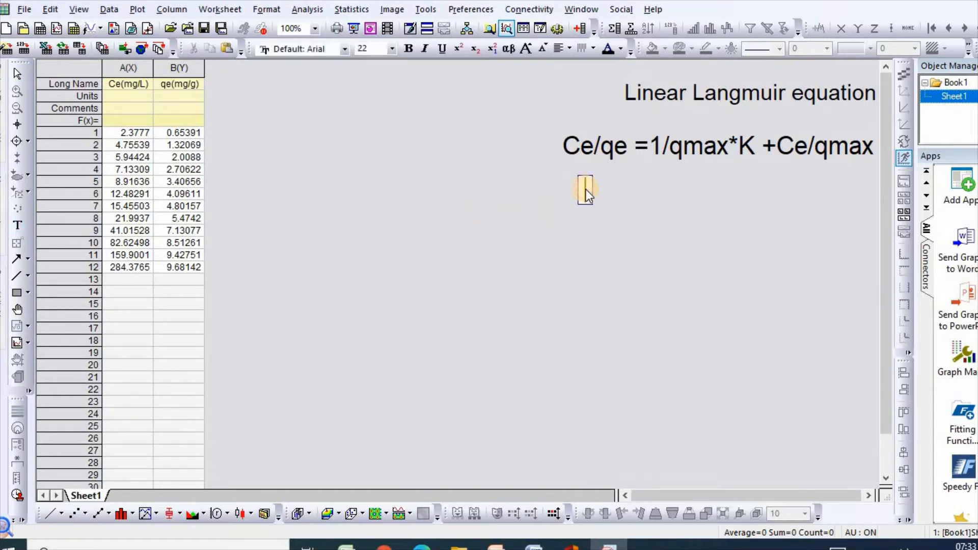
pyautogui.write('y= cmx')
pyautogui.click(634, 194)
pyautogui.write('+')
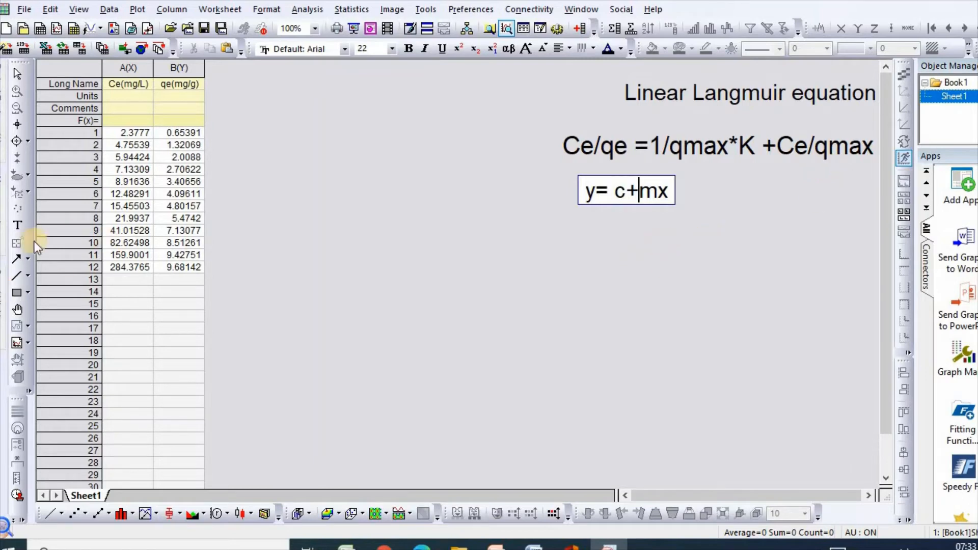
pyautogui.click(664, 234)
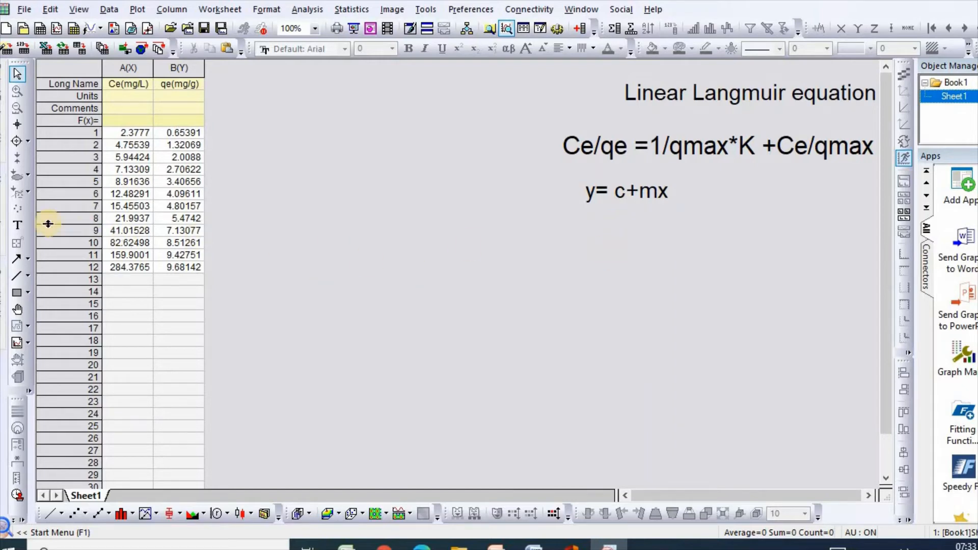
# Add a text label below the straight-line equation reading "Slope =1/qmax"
pyautogui.click(19, 230)
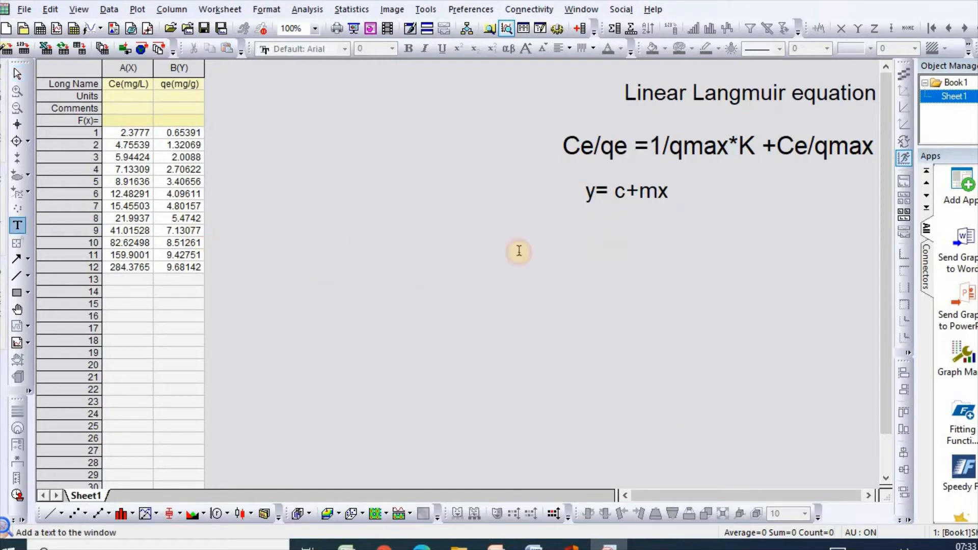
pyautogui.click(595, 232)
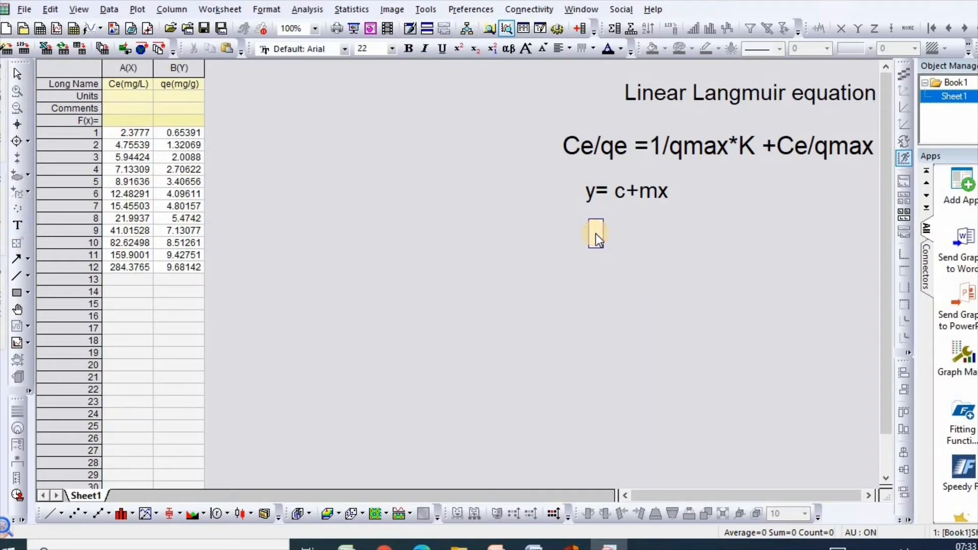
pyautogui.write('Slop')
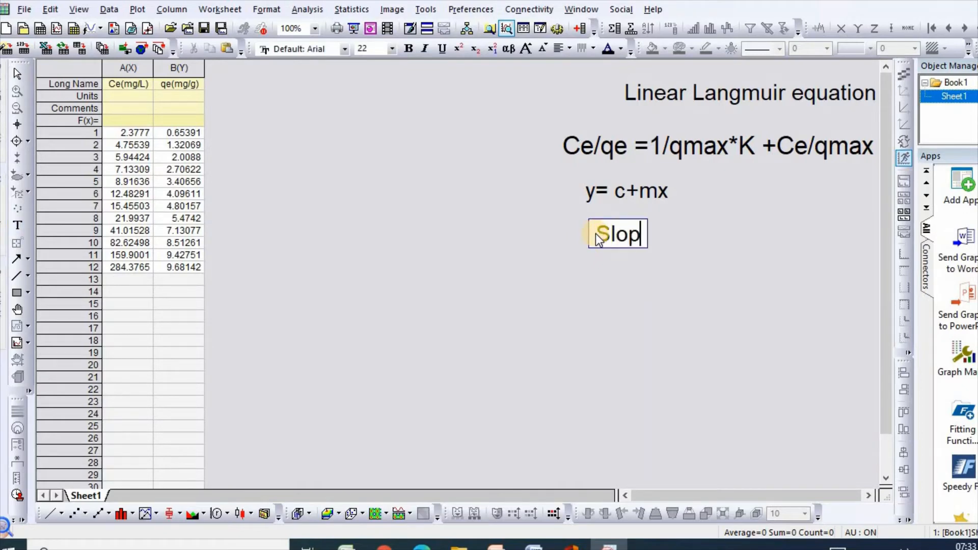
pyautogui.write('e =1')
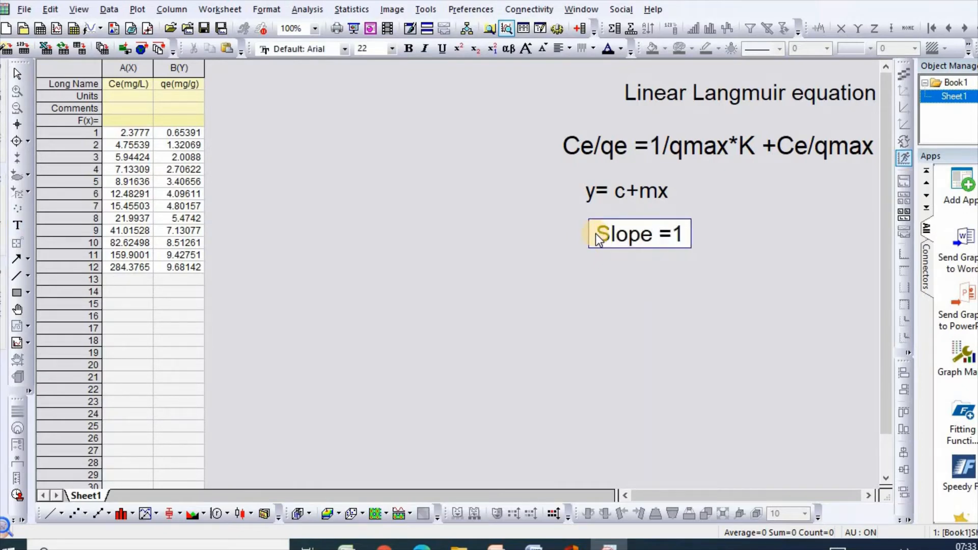
pyautogui.write('/q')
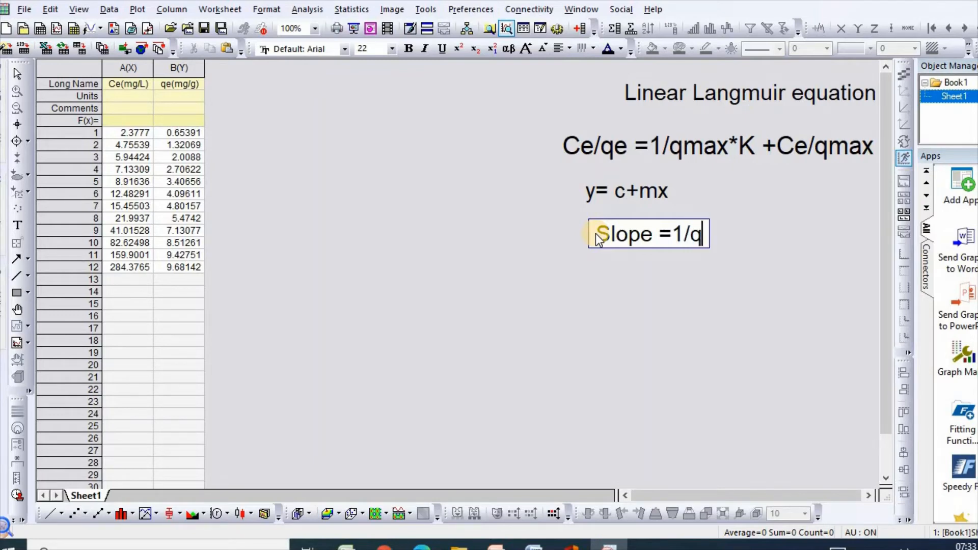
pyautogui.write('max')
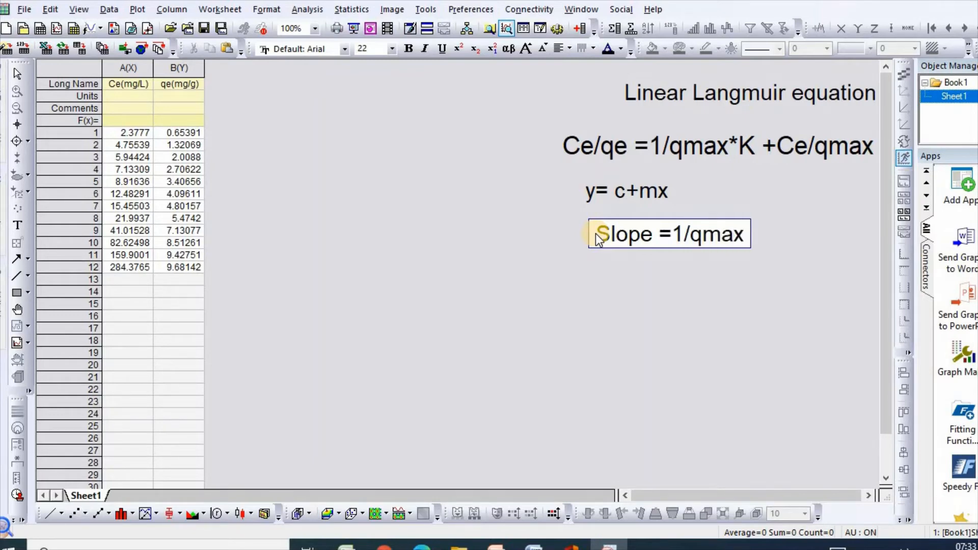
pyautogui.click(642, 290)
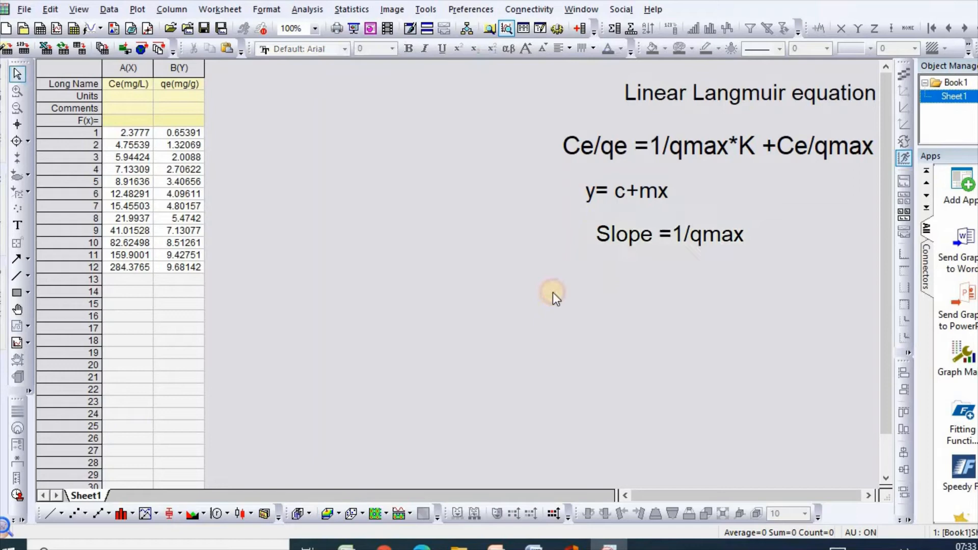
# Add a text label below the slope label reading "Intercept= 1/qmax*K", with a capital I
pyautogui.click(17, 229)
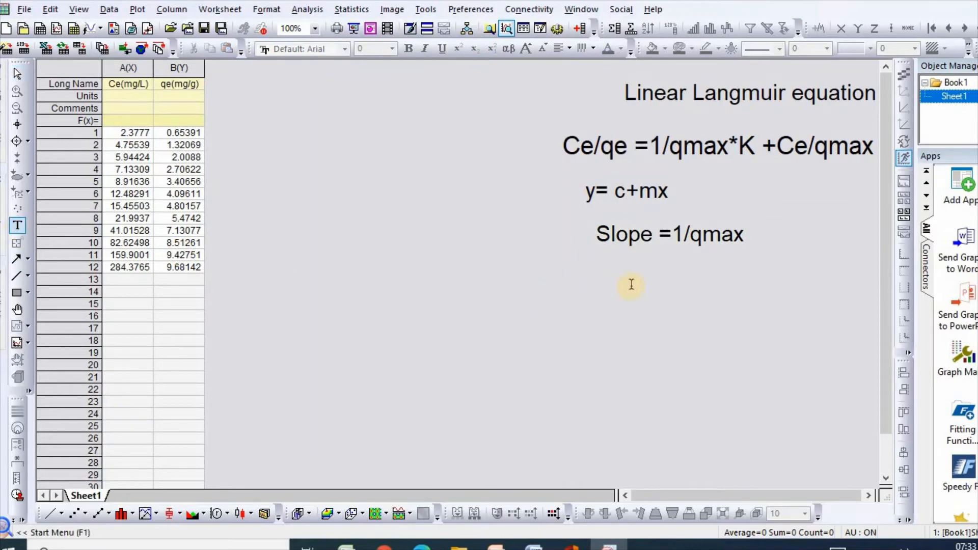
pyautogui.click(603, 279)
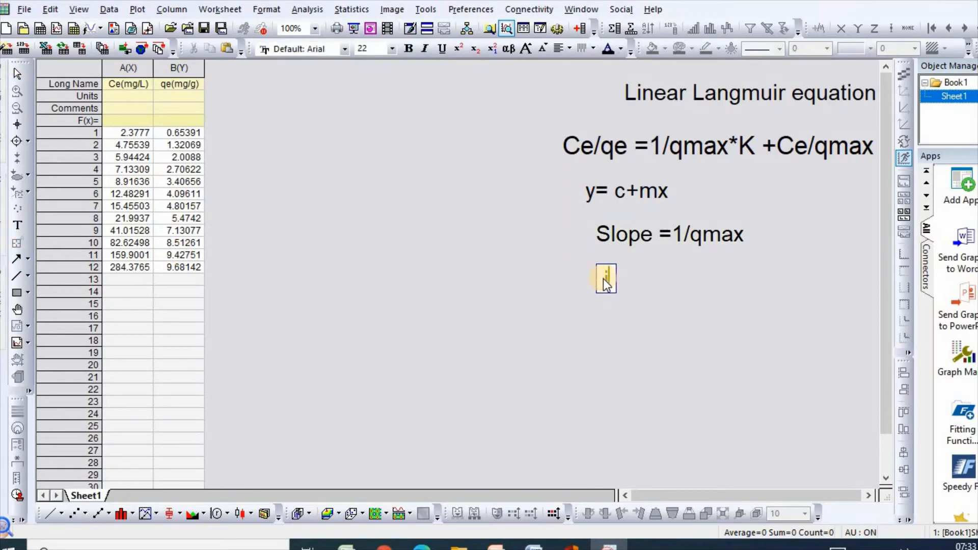
pyautogui.write('intercep')
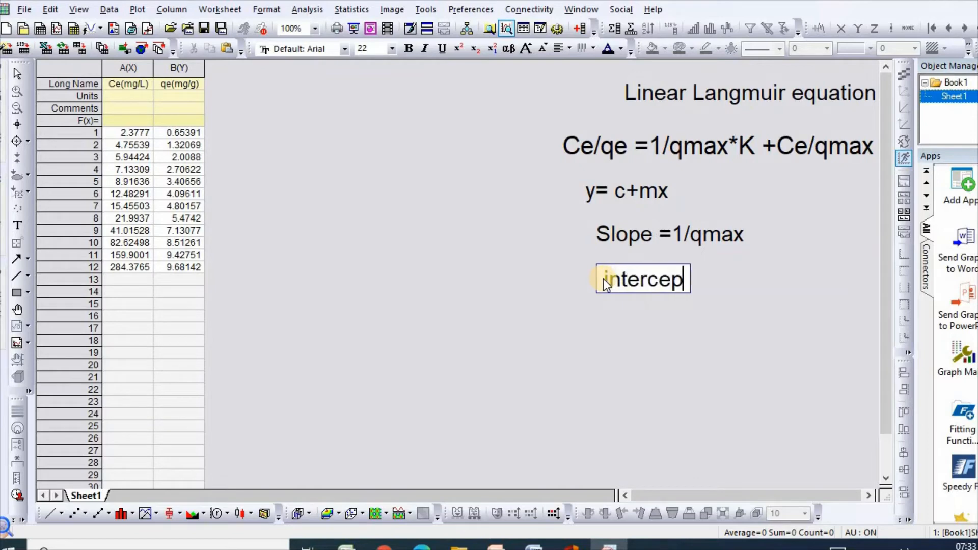
pyautogui.write('t=')
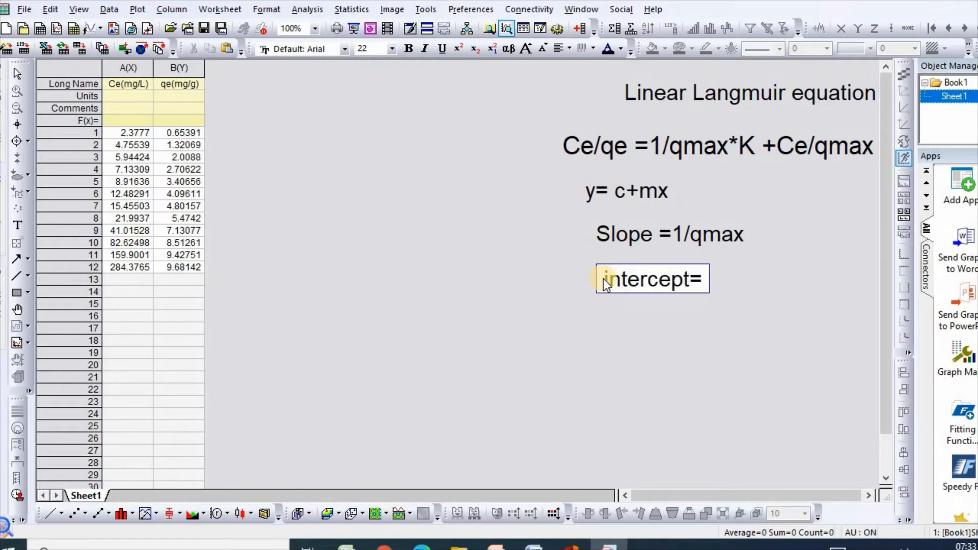
pyautogui.write(' 1')
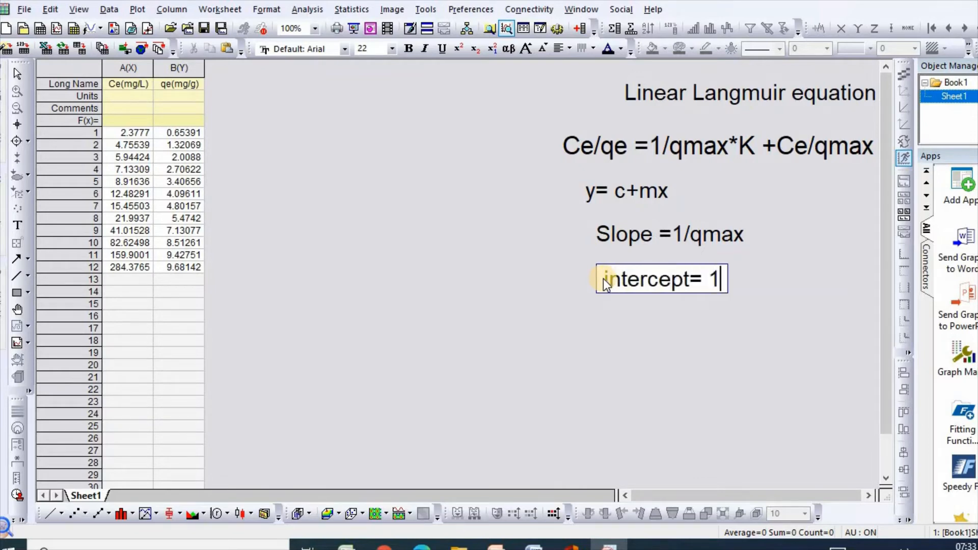
pyautogui.write('/qmax')
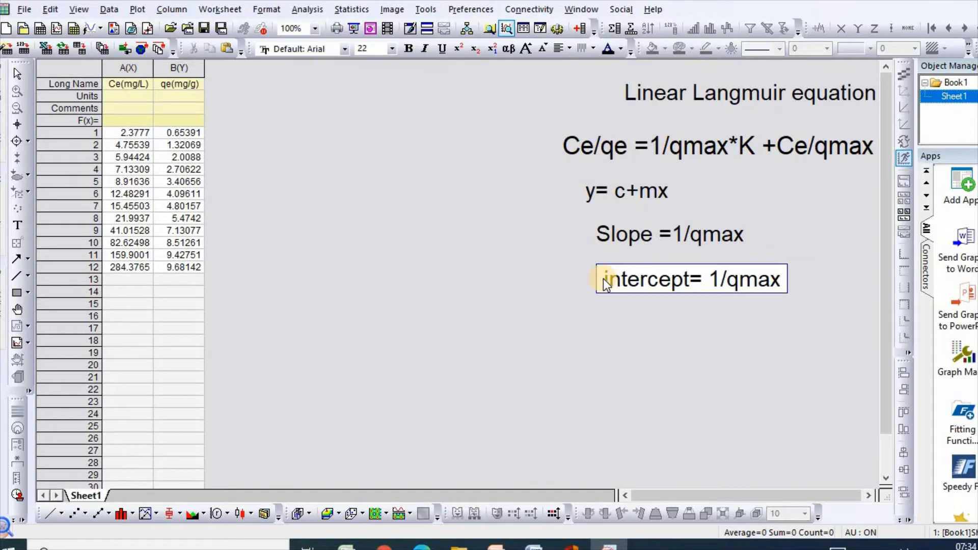
pyautogui.write('*K')
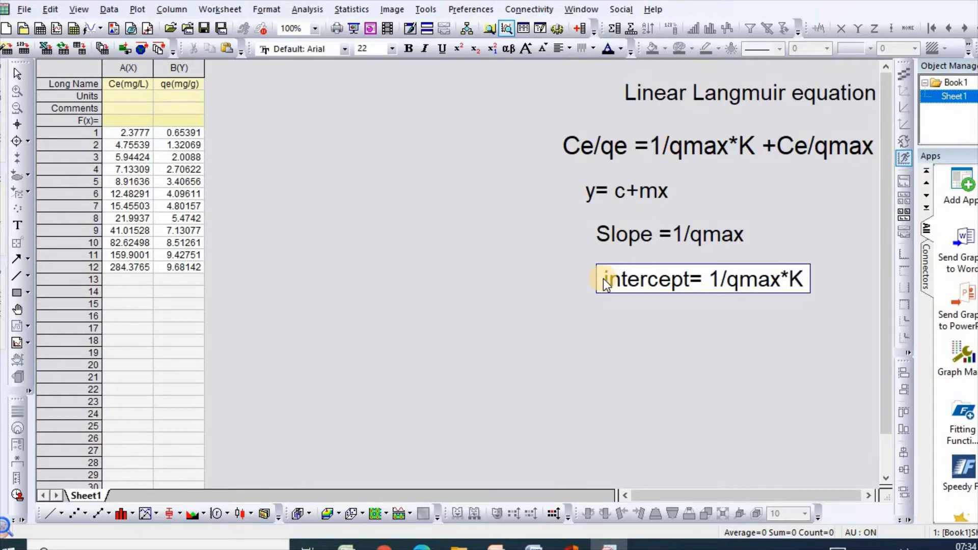
pyautogui.press('Delete')
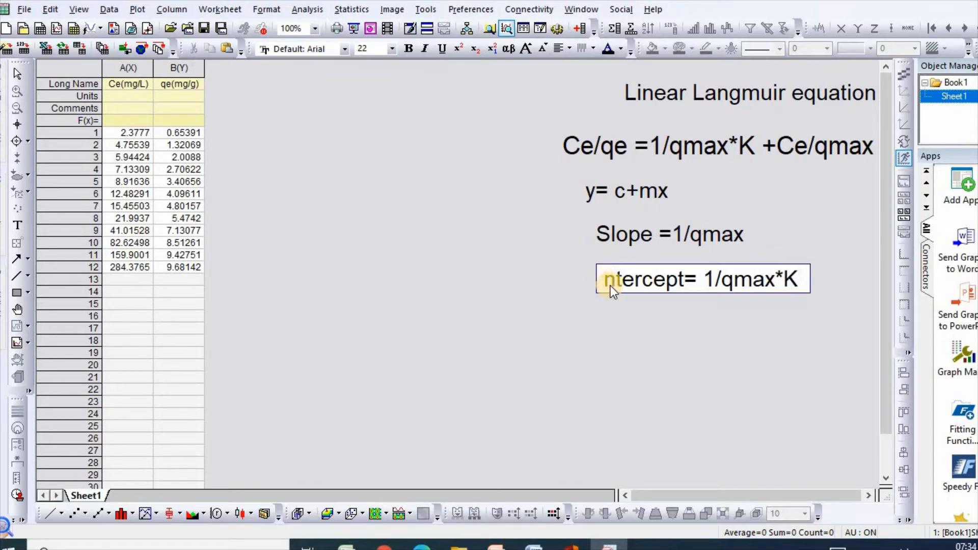
pyautogui.write('I')
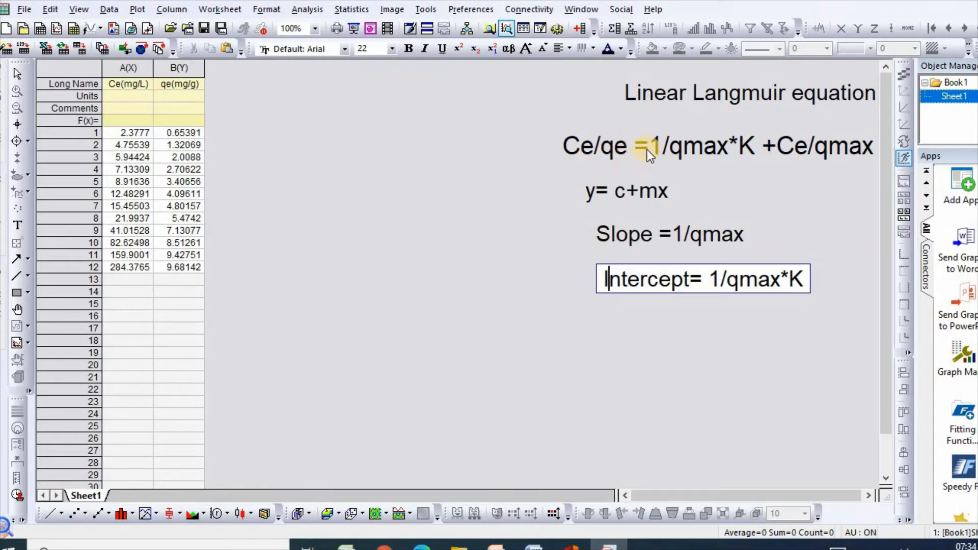
# Add a new column to the worksheet and give it the long name "Ce/qe"
pyautogui.click(578, 29)
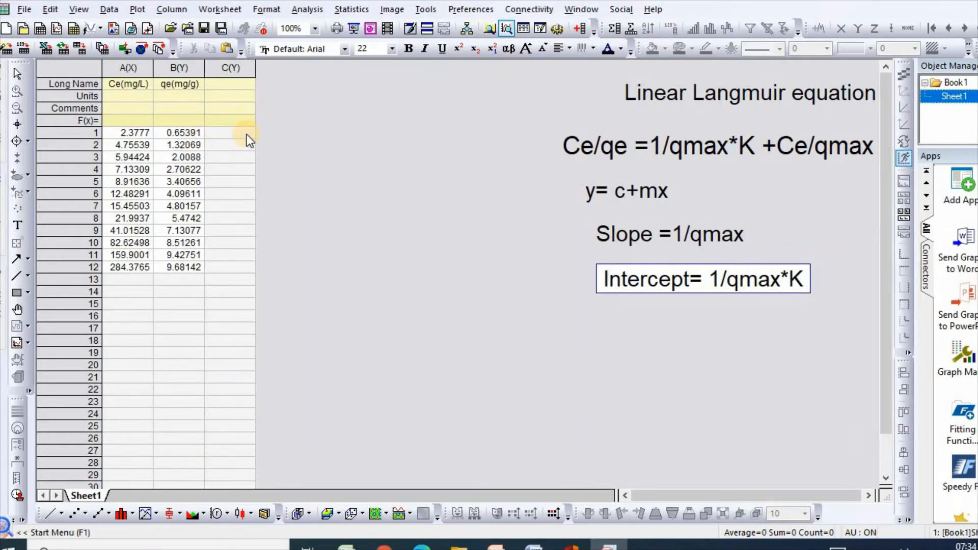
pyautogui.click(235, 82)
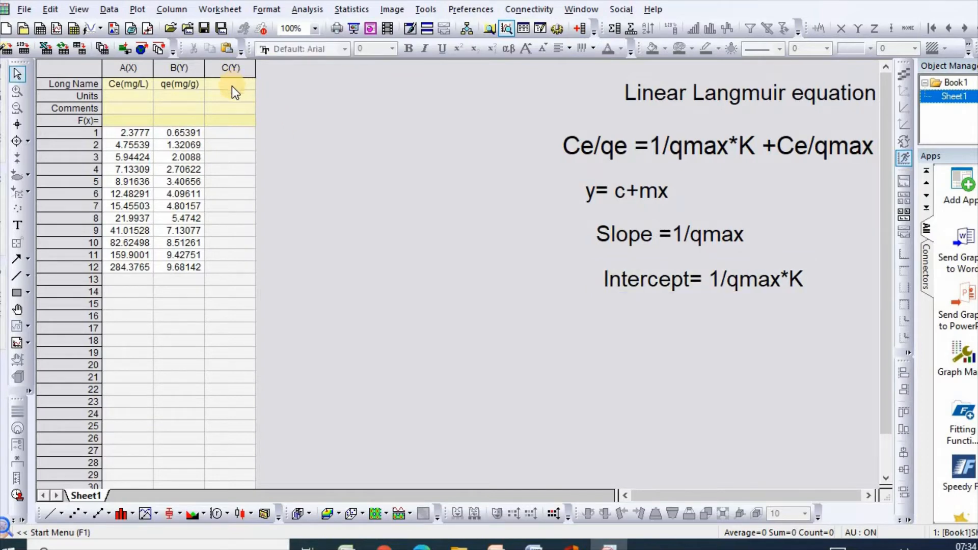
pyautogui.click(231, 86)
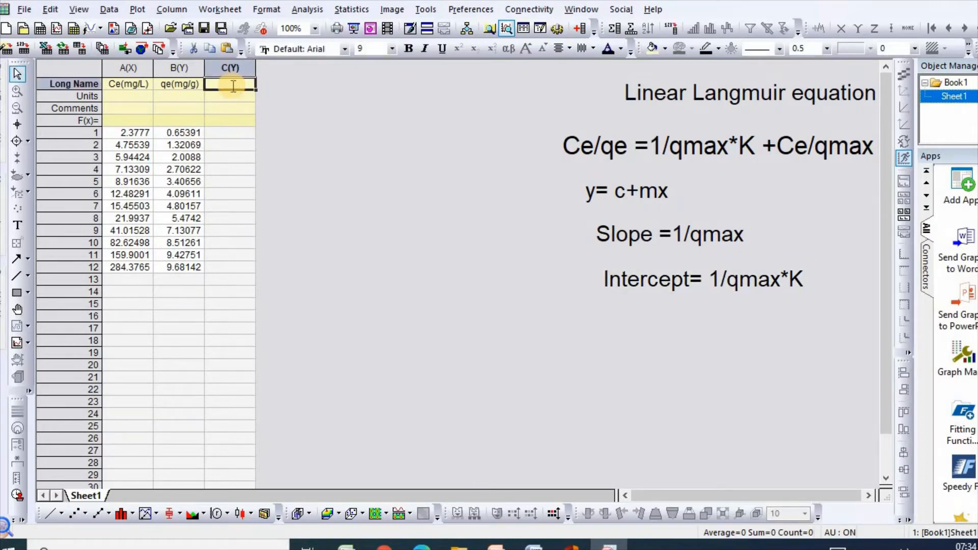
pyautogui.write('Ce/')
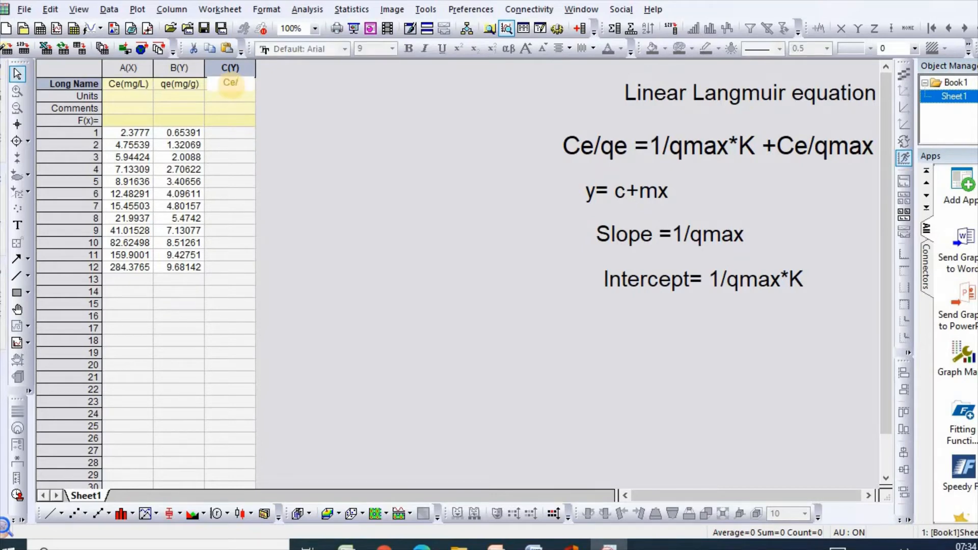
pyautogui.write('qe')
# Fill the Ce/qe column using the column formula Col("Ce(mg/L)")/Col("qe(mg/g)")
pyautogui.click(232, 72)
pyautogui.rightClick(233, 73)
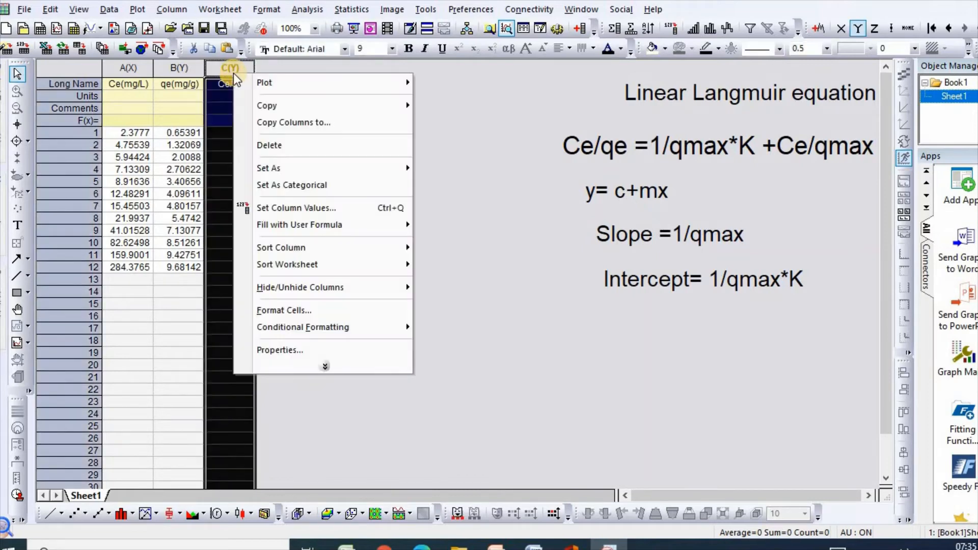
pyautogui.click(280, 210)
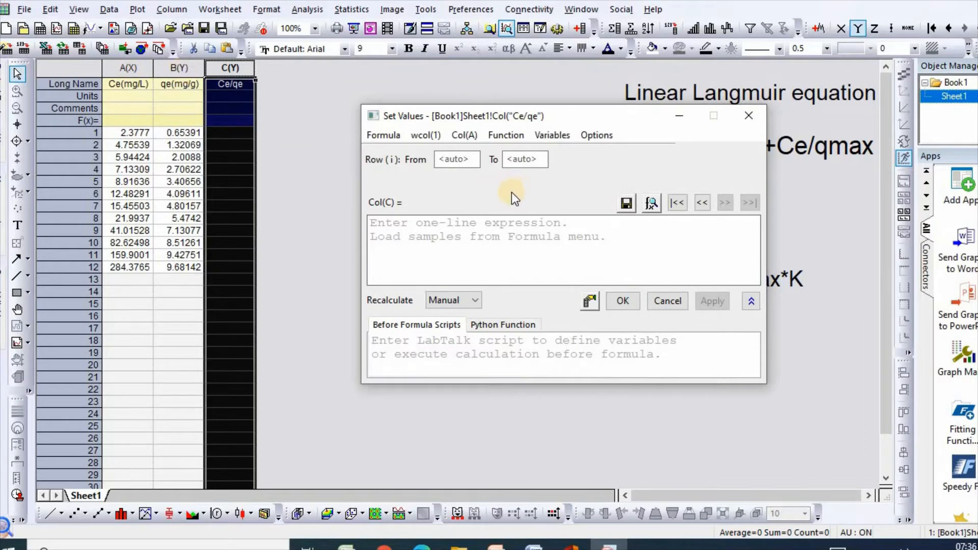
pyautogui.click(469, 134)
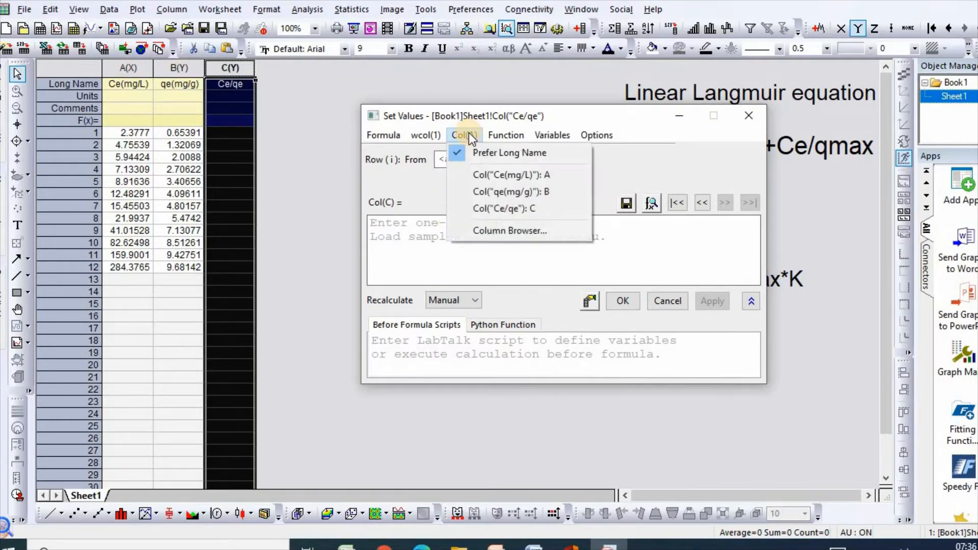
pyautogui.click(521, 175)
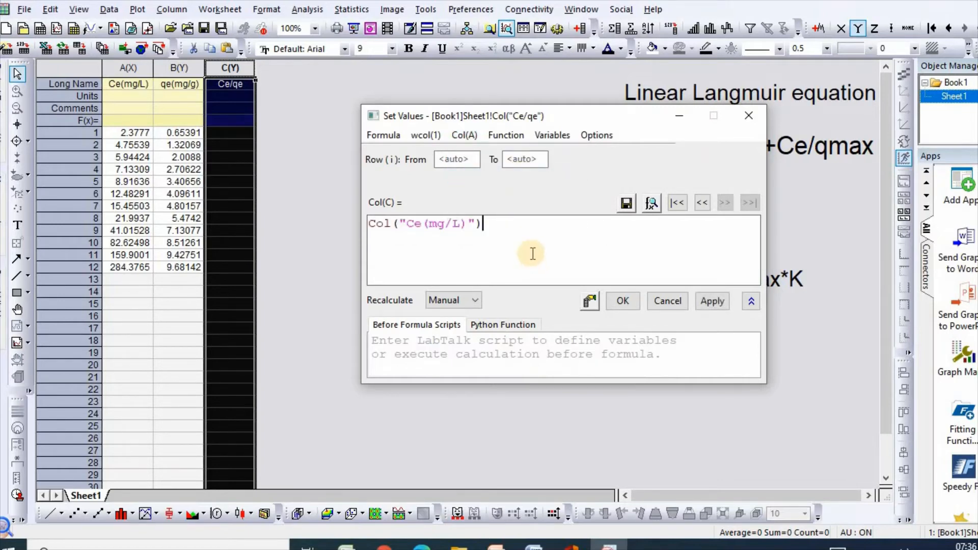
pyautogui.write('/')
pyautogui.click(467, 137)
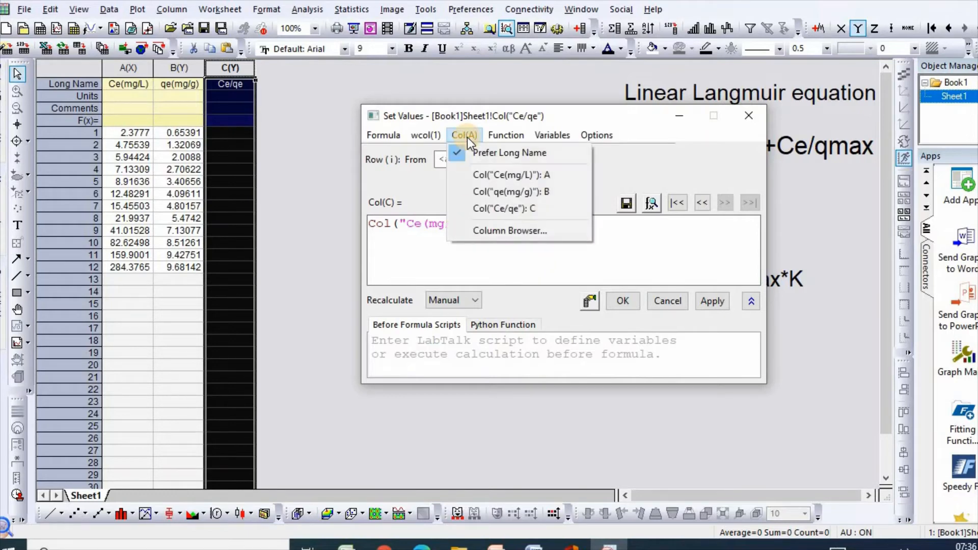
pyautogui.click(503, 192)
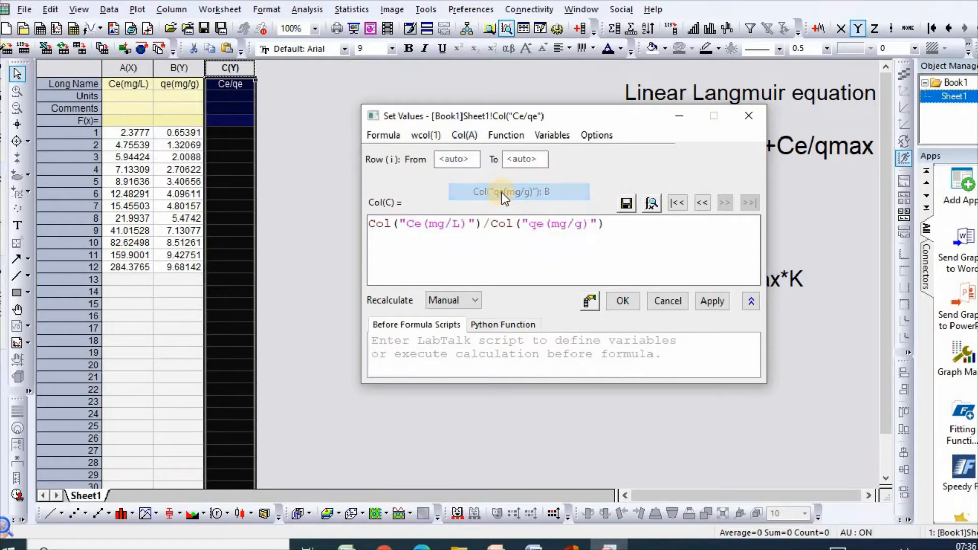
pyautogui.click(713, 300)
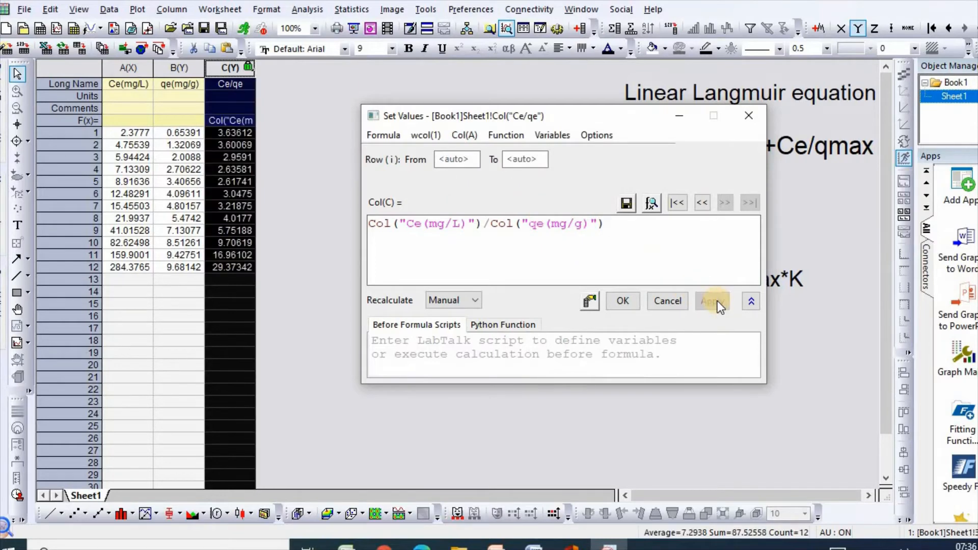
pyautogui.click(624, 299)
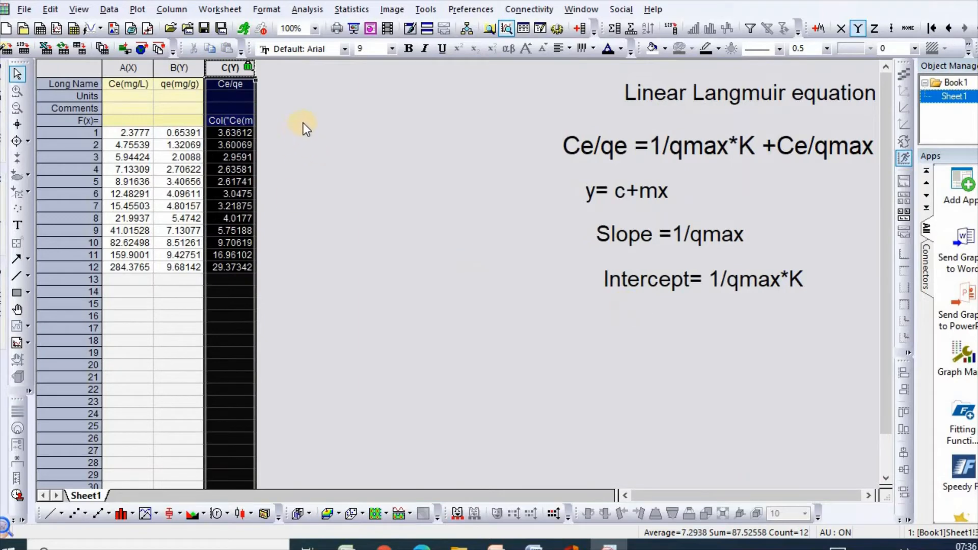
pyautogui.click(232, 95)
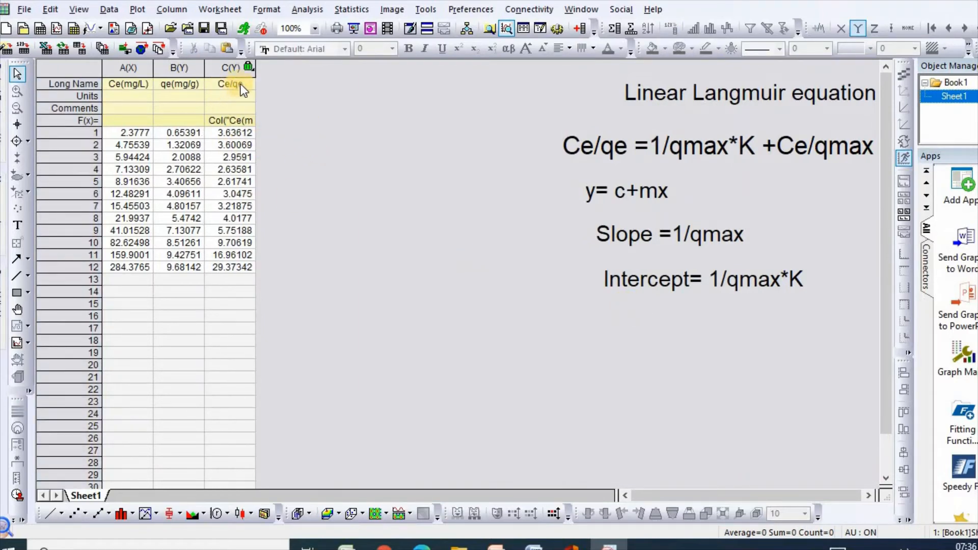
# Plot Ce/qe against Ce(mg/L) as a scatter graph and place the restored graph window beside the worksheet, clear of its data
pyautogui.click(124, 69)
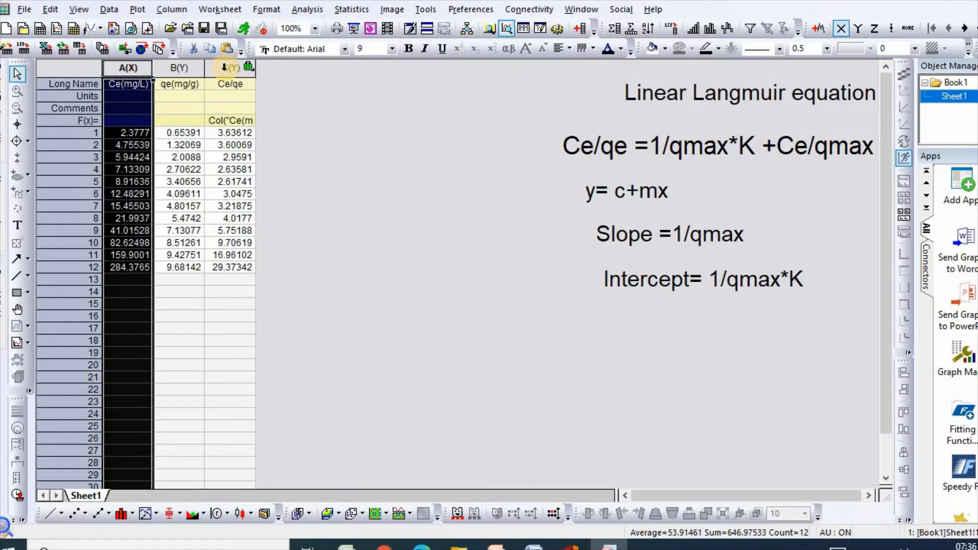
pyautogui.keyDown('ctrl'); pyautogui.click(224, 68); pyautogui.keyUp('ctrl')
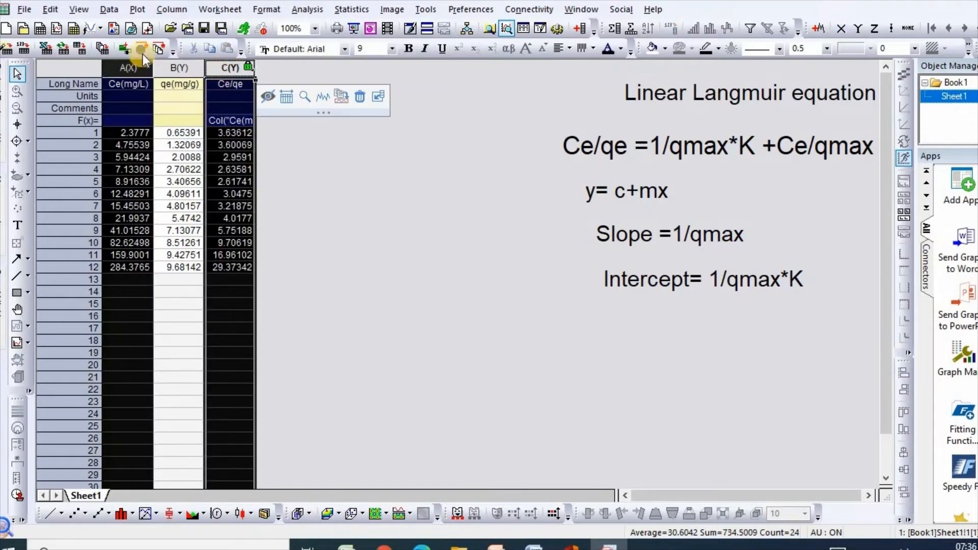
pyautogui.click(138, 10)
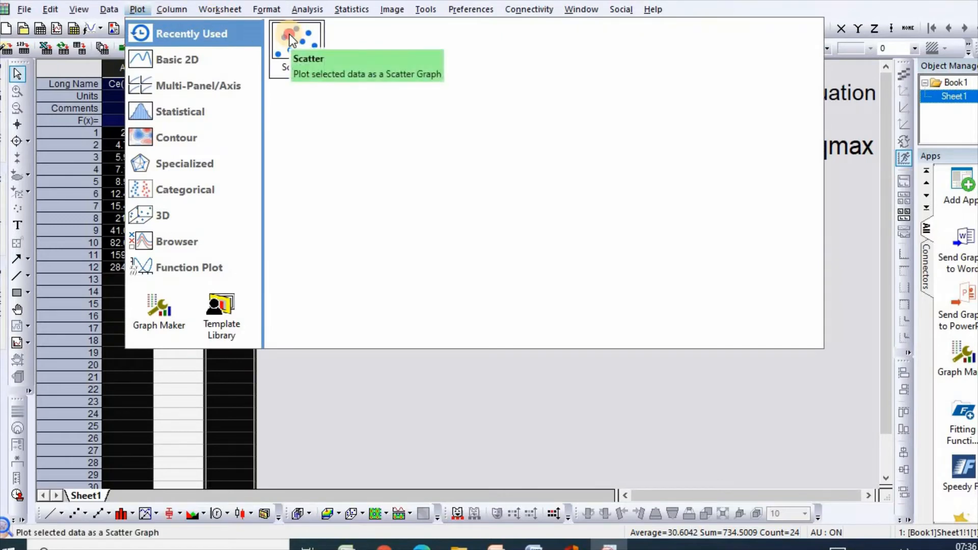
pyautogui.click(301, 67)
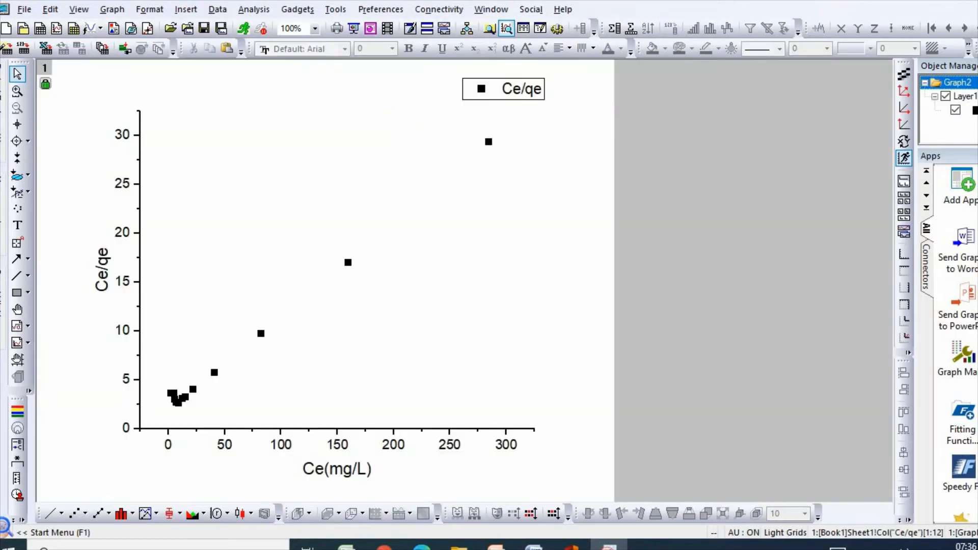
pyautogui.click(435, 129)
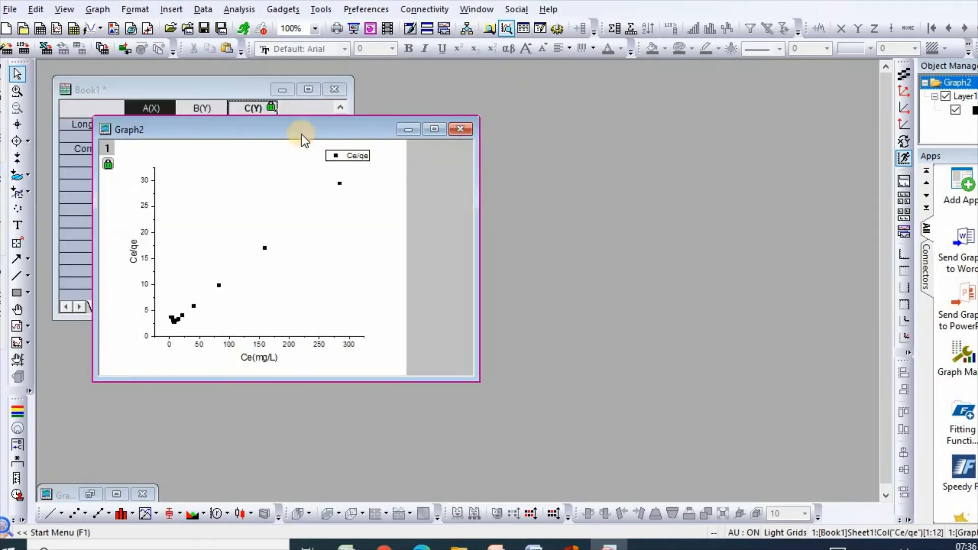
pyautogui.moveTo(301, 132); pyautogui.dragTo(631, 126)
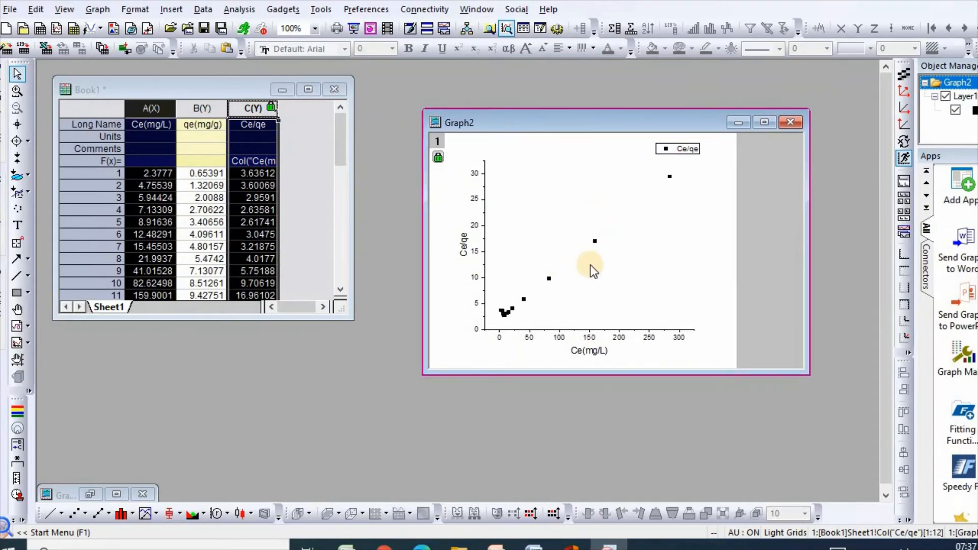
# Maximize the graph and run a Linear Fit on the Ce/qe data with the default settings, without switching to the report sheet
pyautogui.click(765, 123)
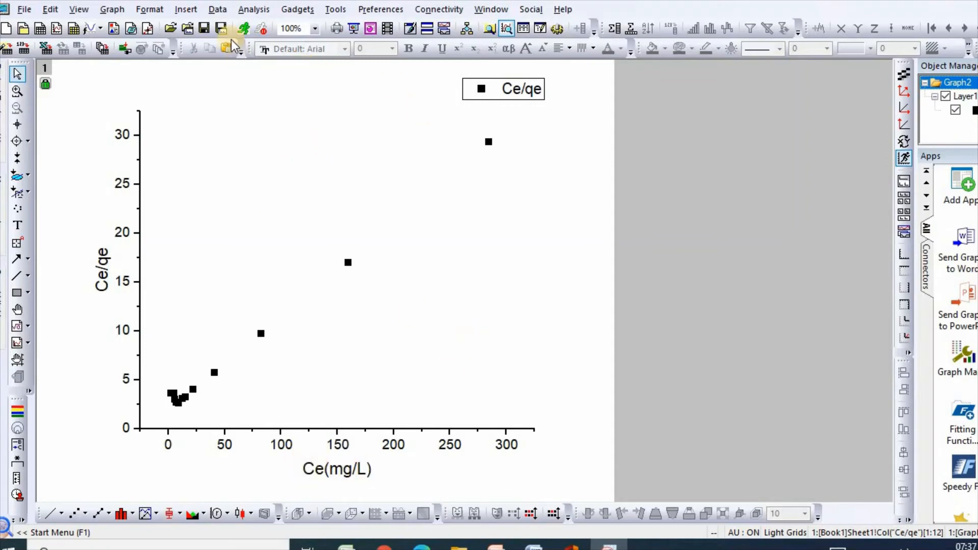
pyautogui.click(250, 10)
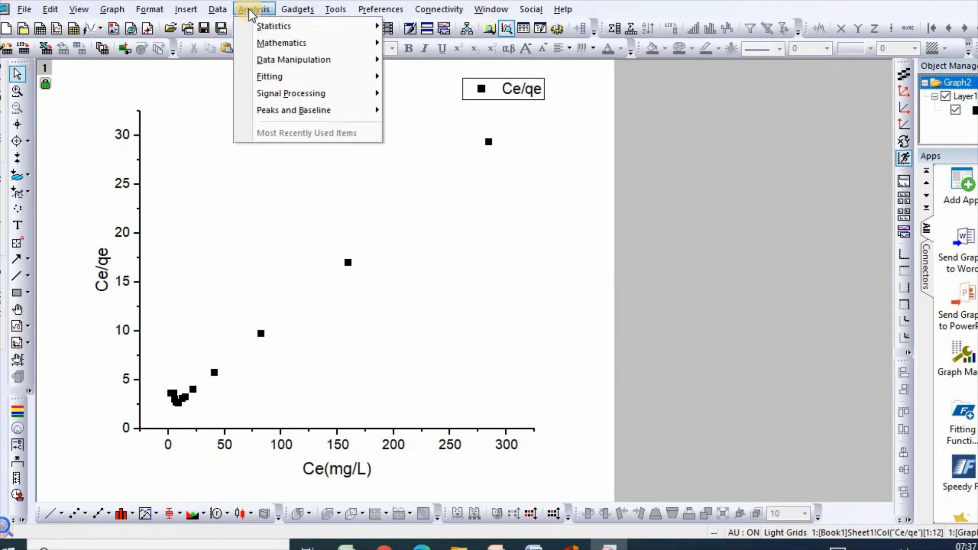
pyautogui.moveTo(282, 77)
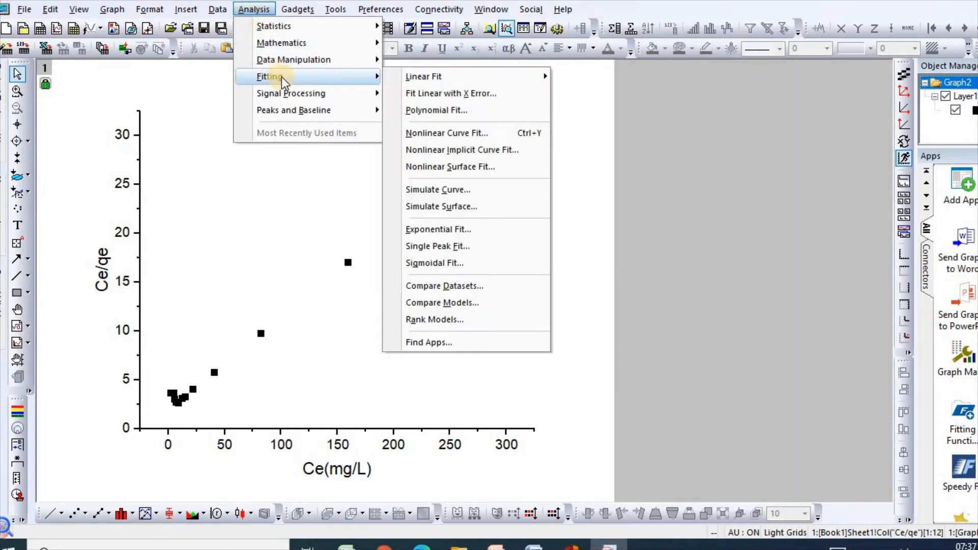
pyautogui.moveTo(427, 74)
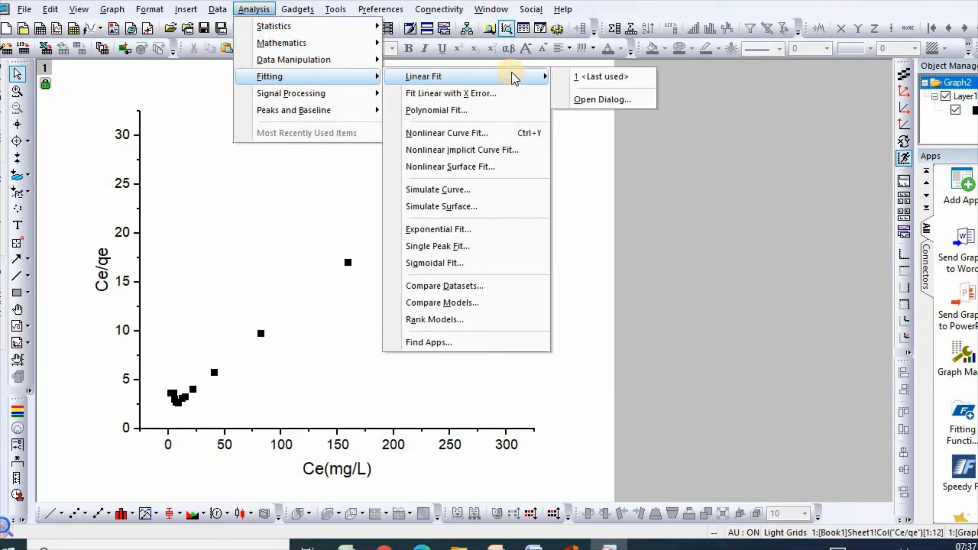
pyautogui.click(598, 96)
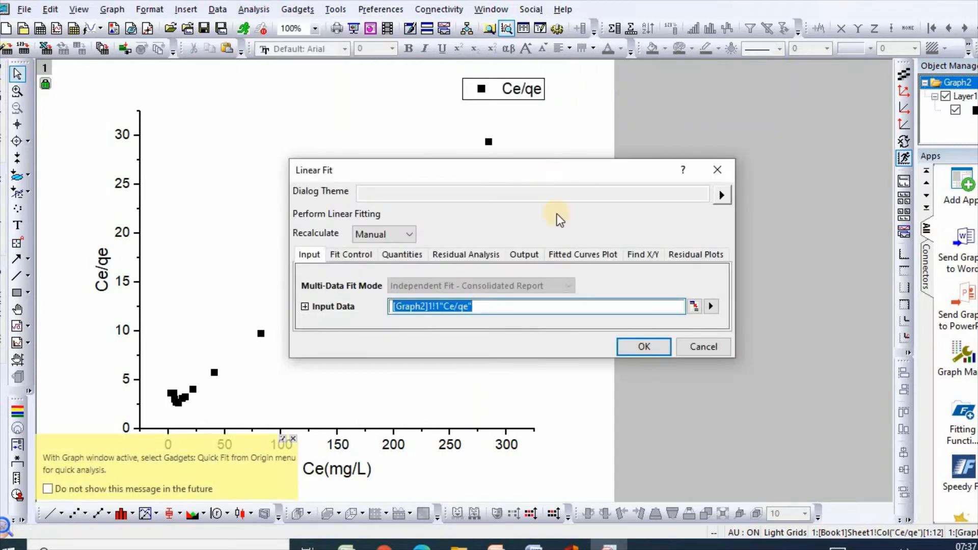
pyautogui.click(645, 347)
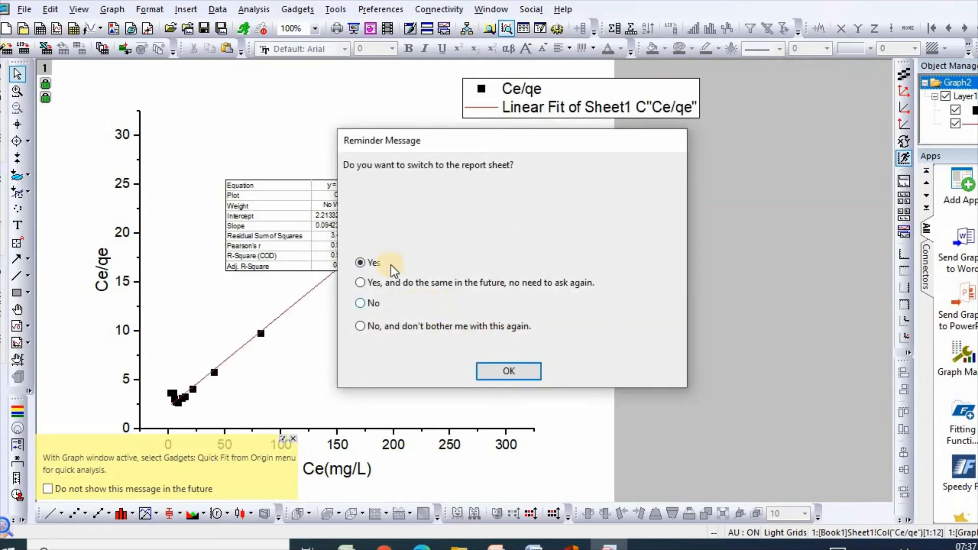
pyautogui.moveTo(588, 149); pyautogui.dragTo(801, 142)
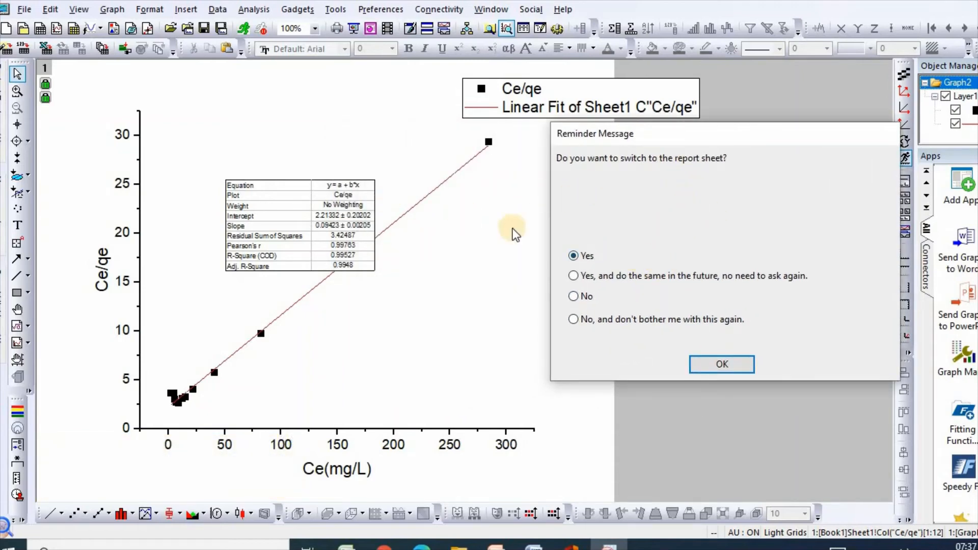
pyautogui.click(574, 296)
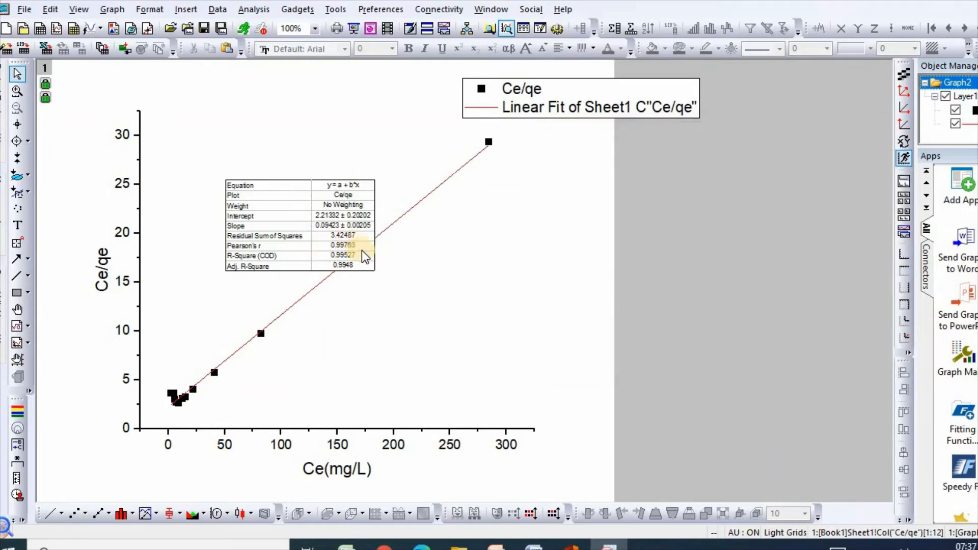
# Move the fit results table clear of the fitted line and enlarge it
pyautogui.moveTo(363, 251); pyautogui.dragTo(663, 263)
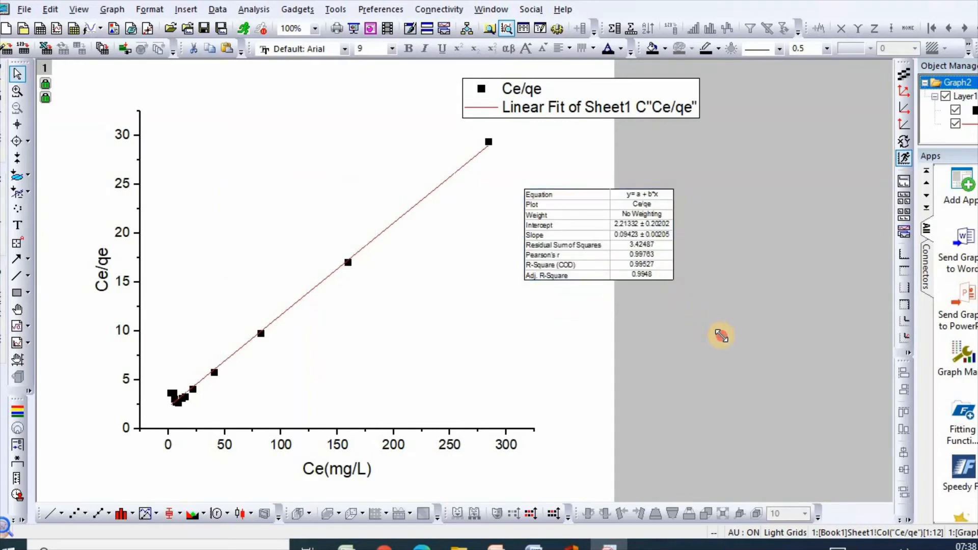
pyautogui.moveTo(722, 336)
pyautogui.mouseDown()
pyautogui.moveTo(726, 321)
pyautogui.moveTo(725, 331)
pyautogui.mouseUp()
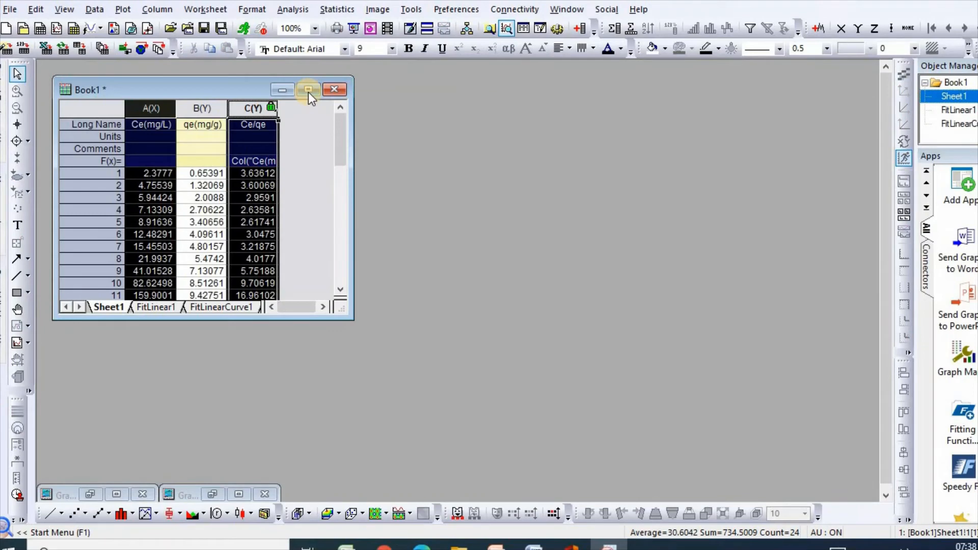
# Maximize the Book1 worksheet, add a new column after Ce/qe, widen it and give it the long name "Intercept"
pyautogui.click(308, 91)
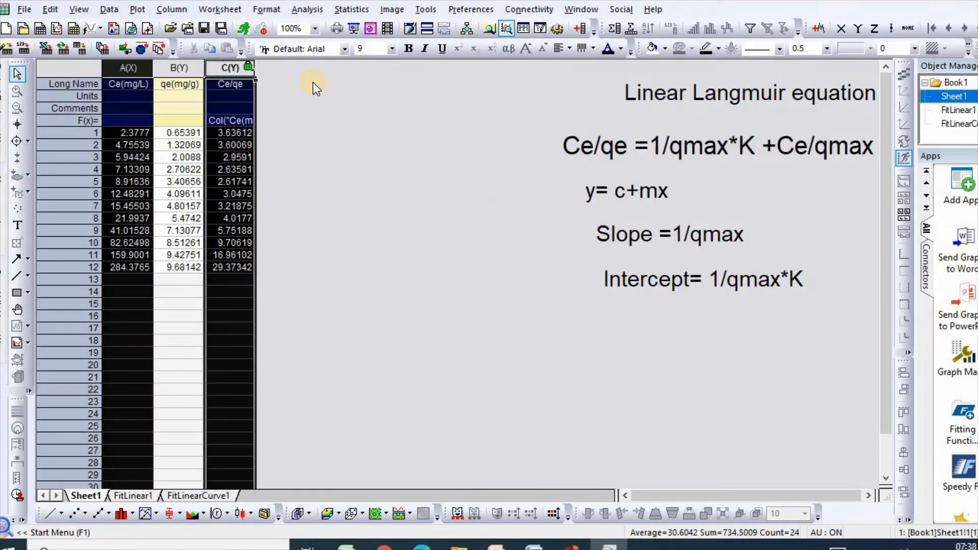
pyautogui.click(579, 28)
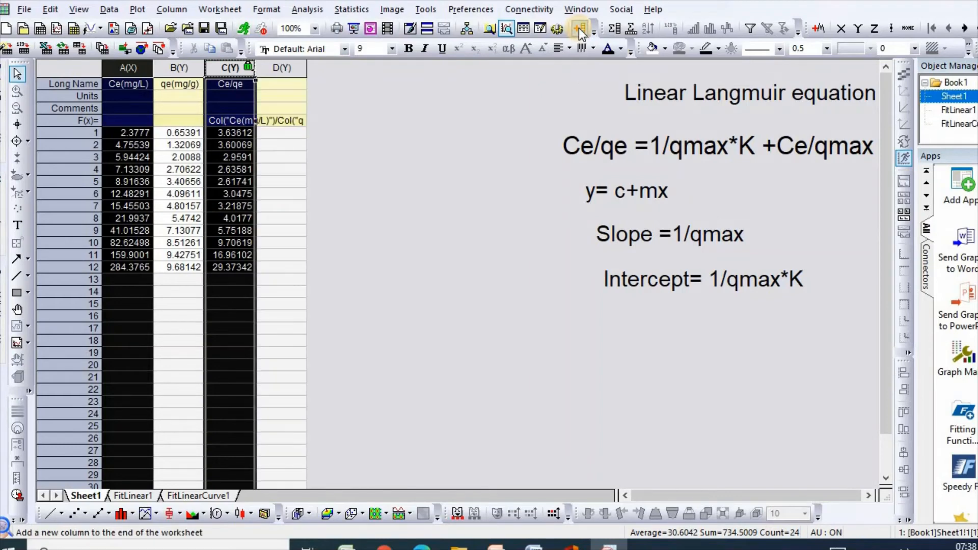
pyautogui.click(286, 85)
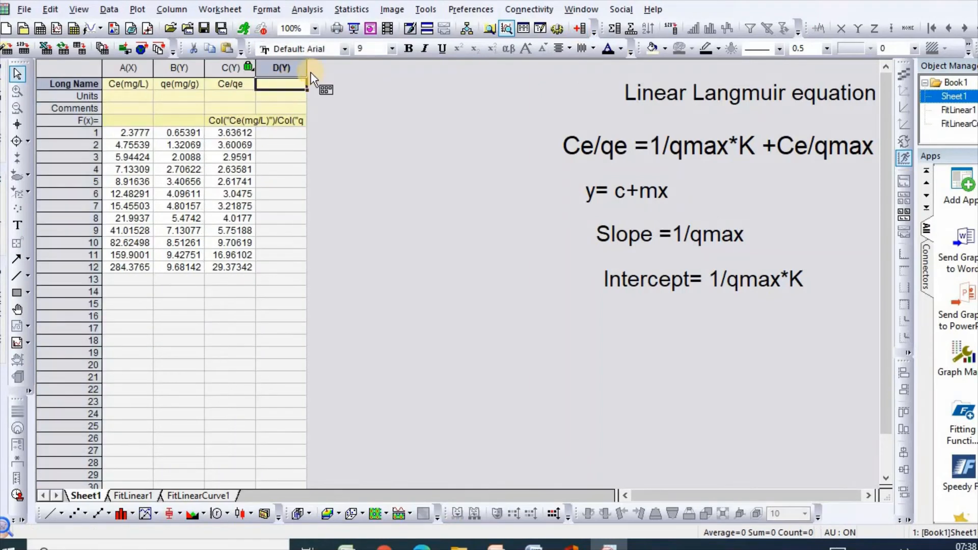
pyautogui.moveTo(306, 69); pyautogui.dragTo(339, 79)
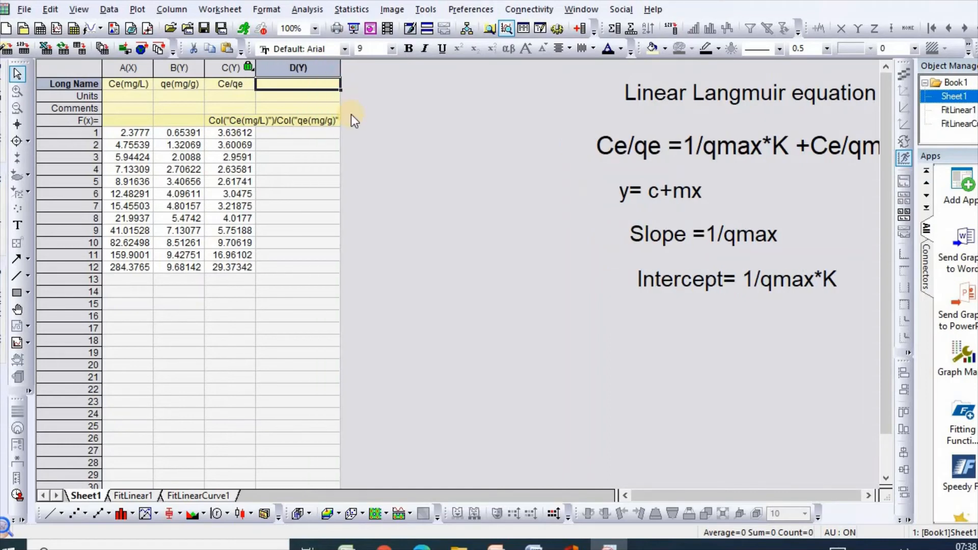
pyautogui.doubleClick(292, 83)
pyautogui.write('Inter')
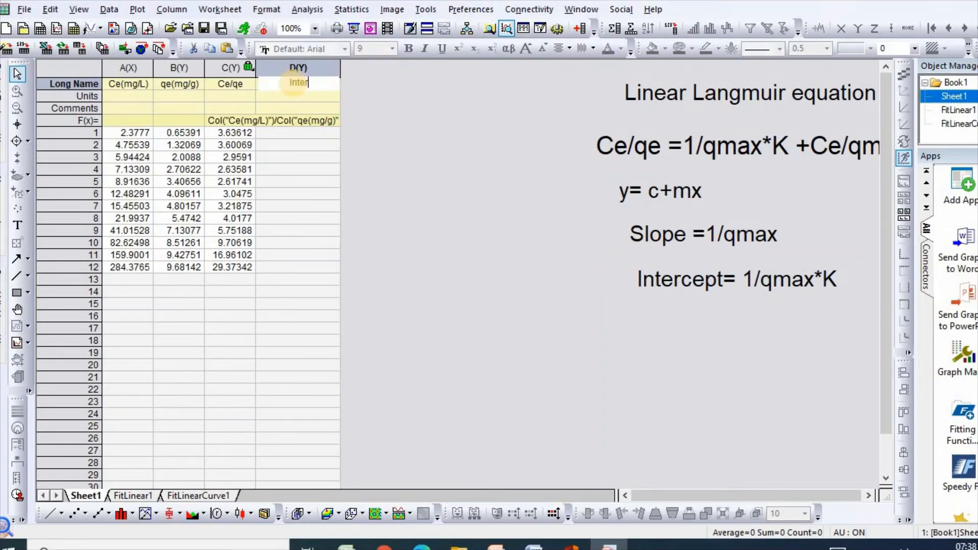
pyautogui.write('cept')
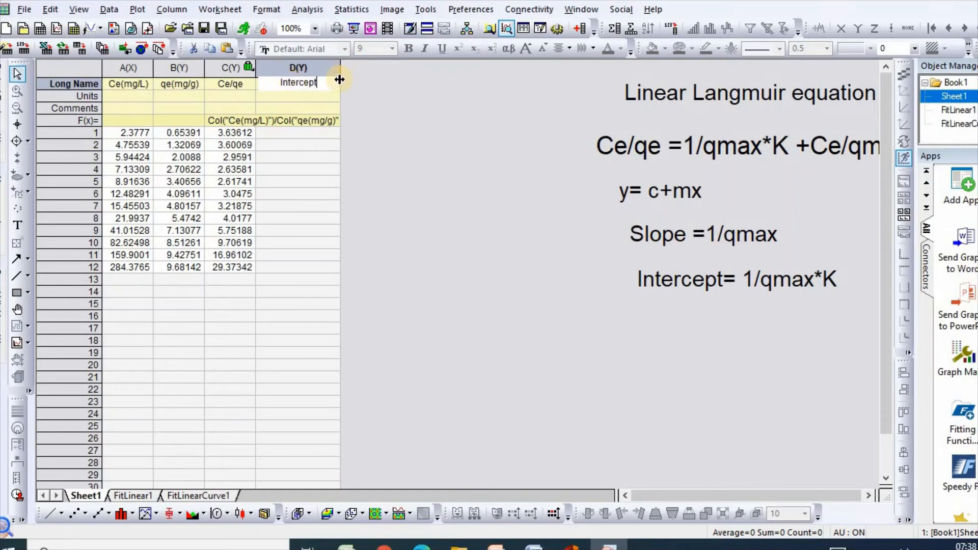
# Enter 2.223 in row 1 of the Intercept column
pyautogui.click(295, 135)
pyautogui.write('2')
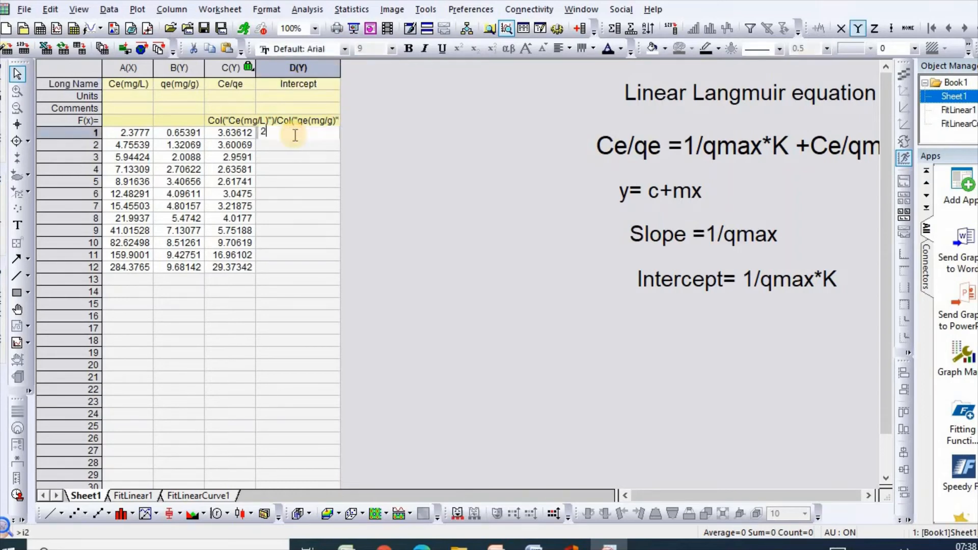
pyautogui.write('.22')
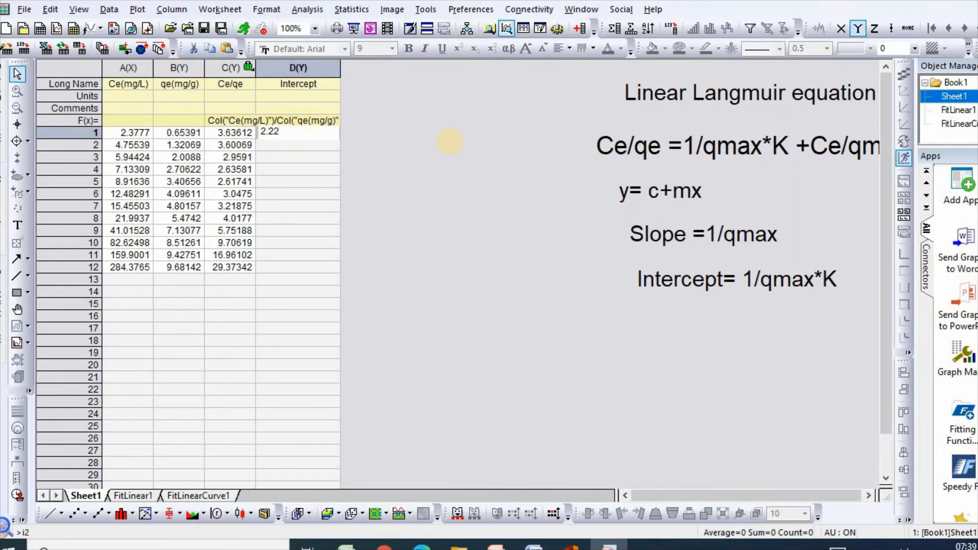
pyautogui.write('3')
pyautogui.click(411, 83)
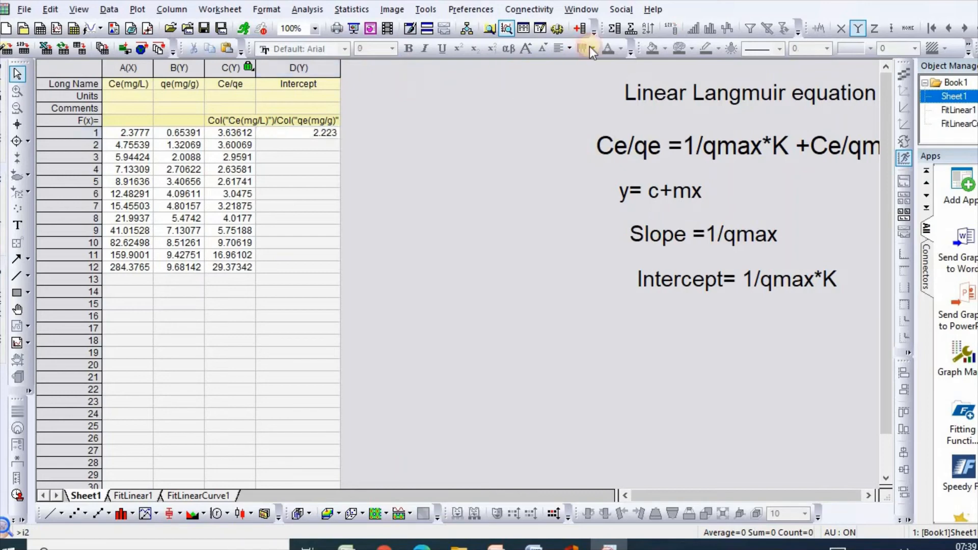
# Add another column after Intercept and give it the long name "Slope"
pyautogui.click(581, 28)
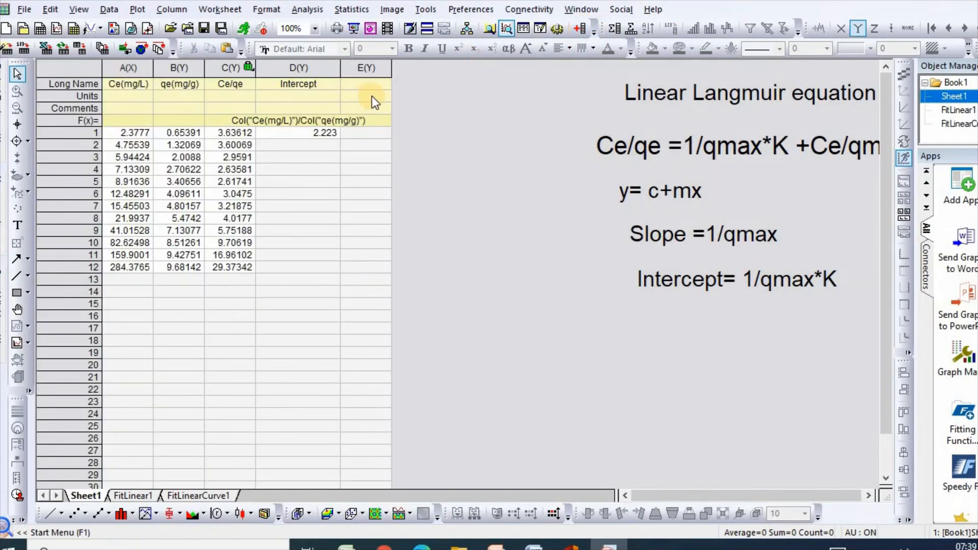
pyautogui.click(365, 84)
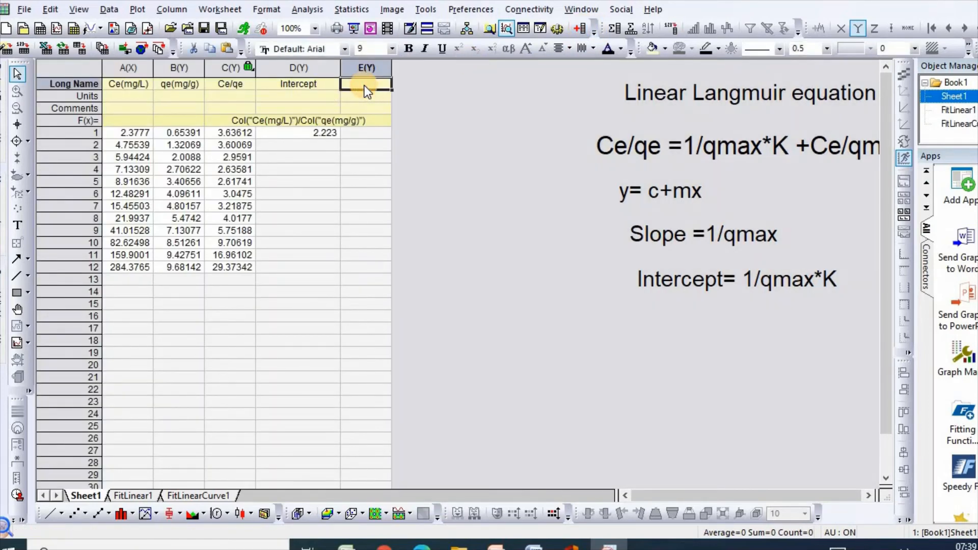
pyautogui.write('Slope')
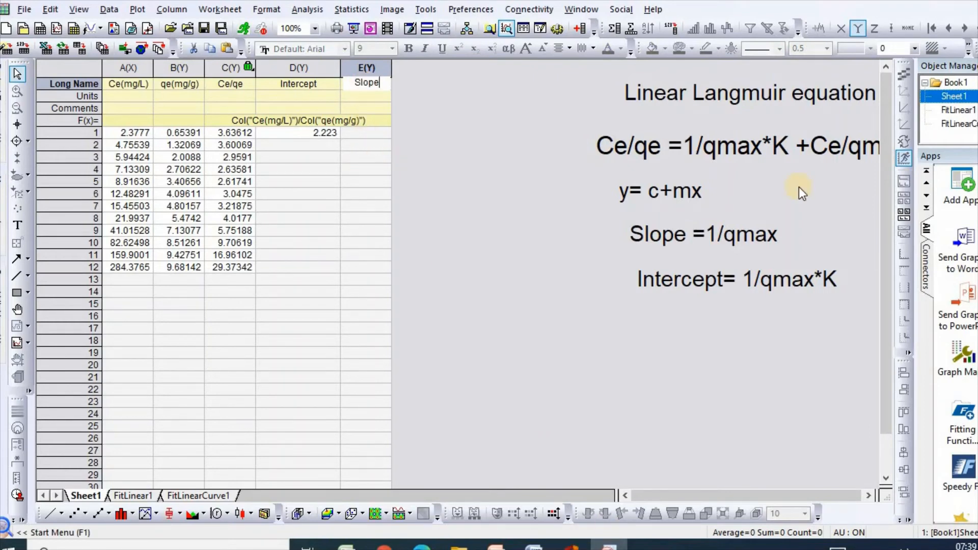
# Check the slope in the graph's fit results table and enter 0.094 in row 1 of the Slope column
pyautogui.click(972, 10)
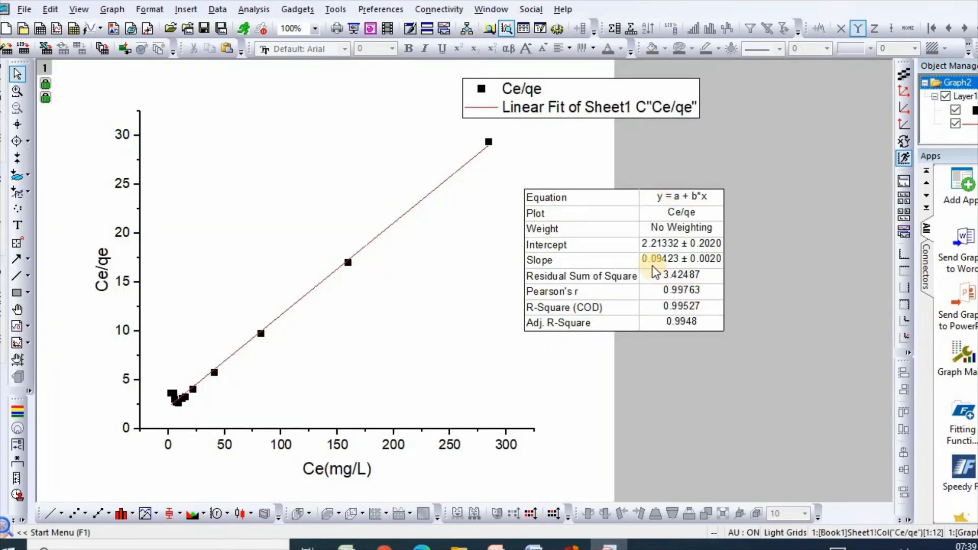
pyautogui.click(645, 270)
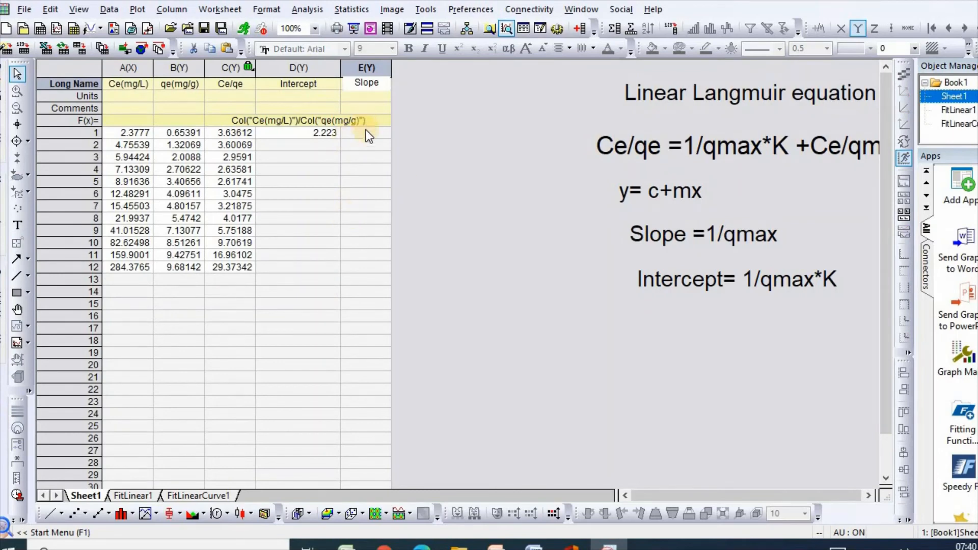
pyautogui.click(366, 133)
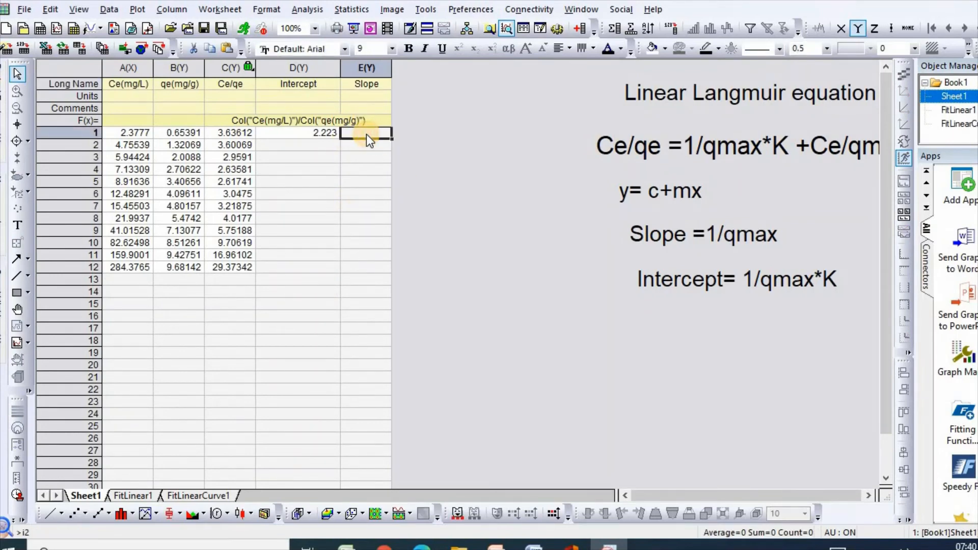
pyautogui.write('0.0')
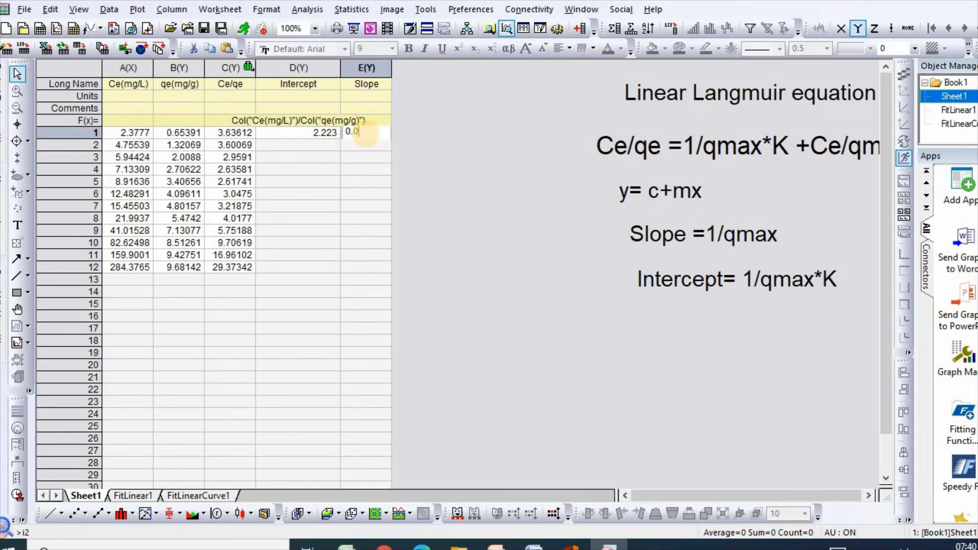
pyautogui.write('94')
pyautogui.click(434, 105)
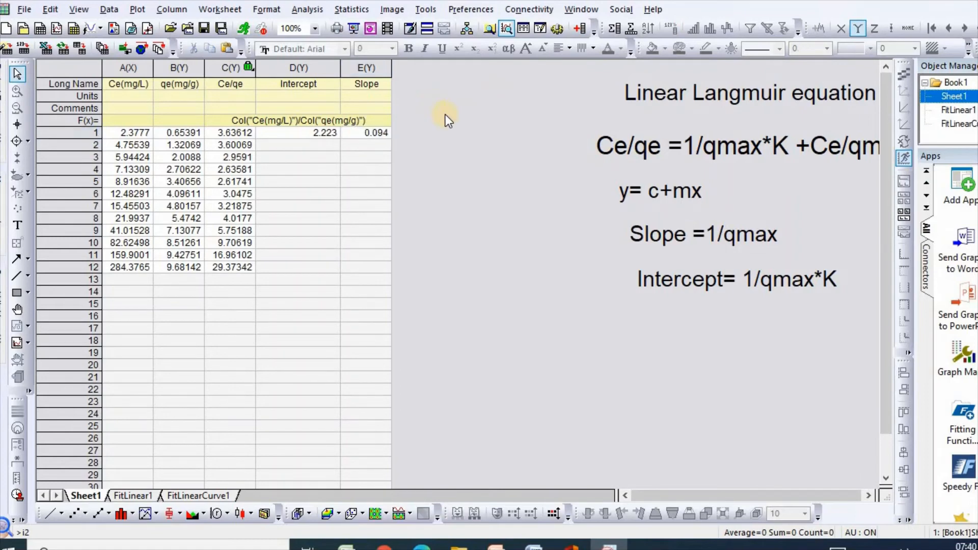
# Add a column after Slope with the long name "qmax = 1/slope" and widen it
pyautogui.click(583, 33)
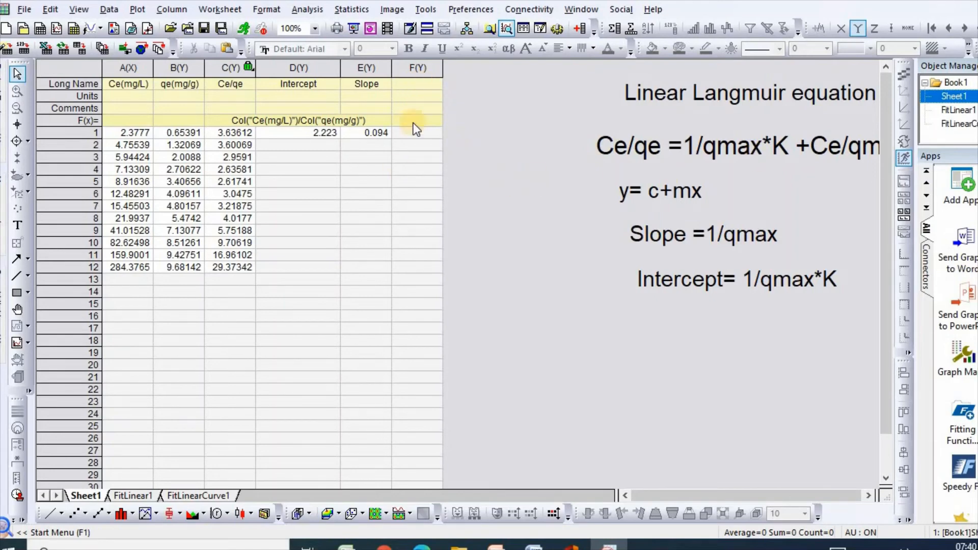
pyautogui.click(410, 85)
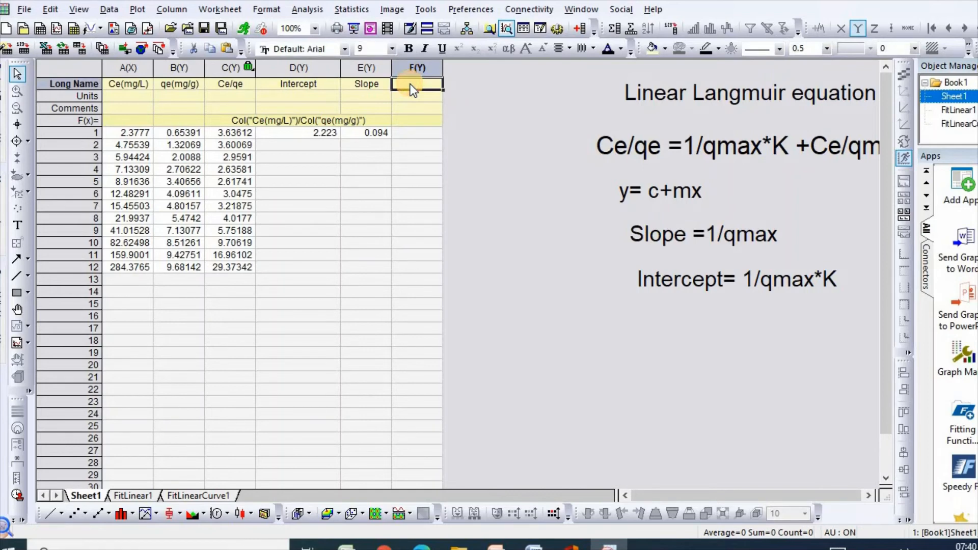
pyautogui.doubleClick(411, 89)
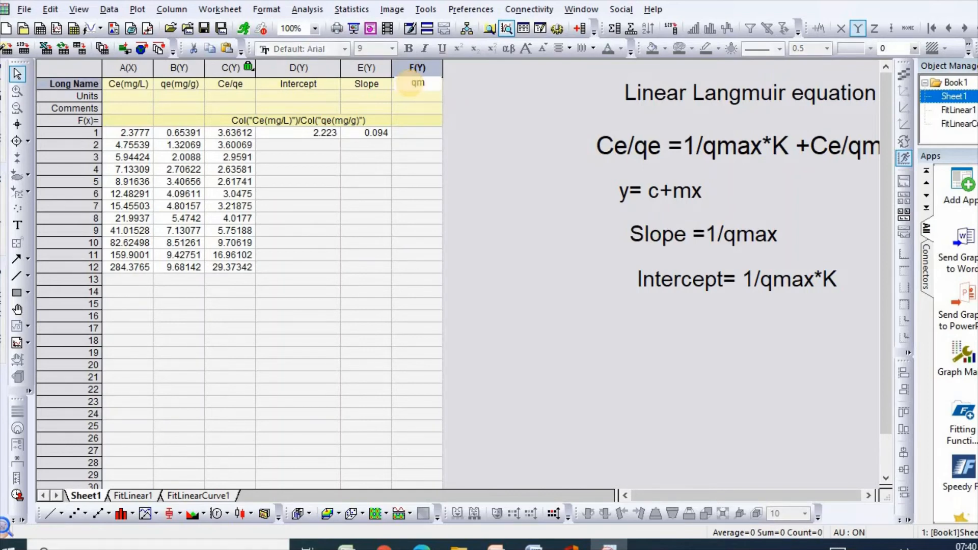
pyautogui.write('qmax = 1/')
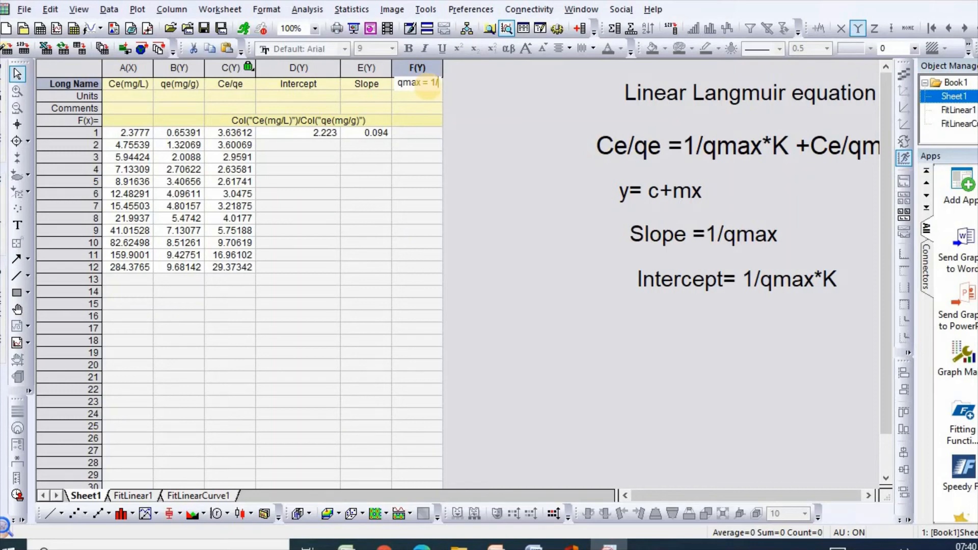
pyautogui.write('slope')
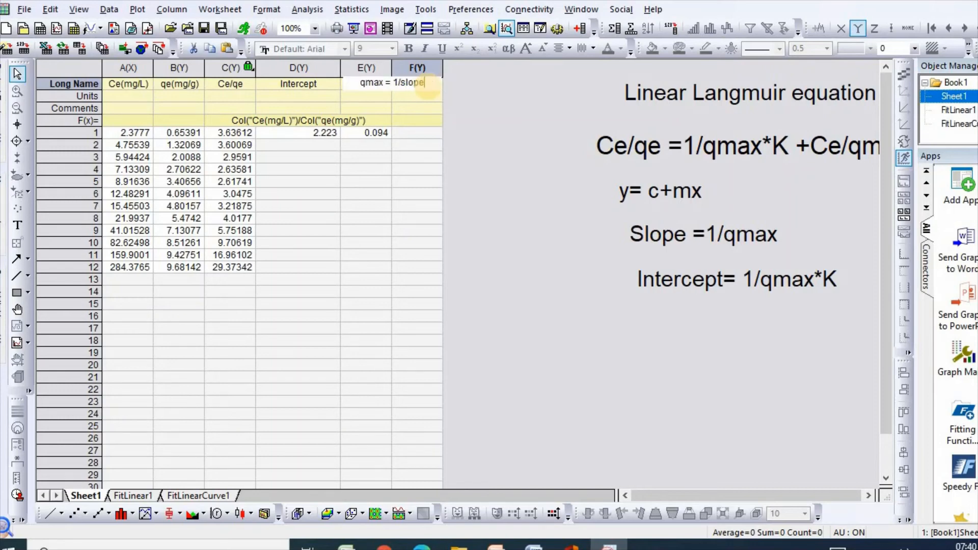
pyautogui.click(359, 160)
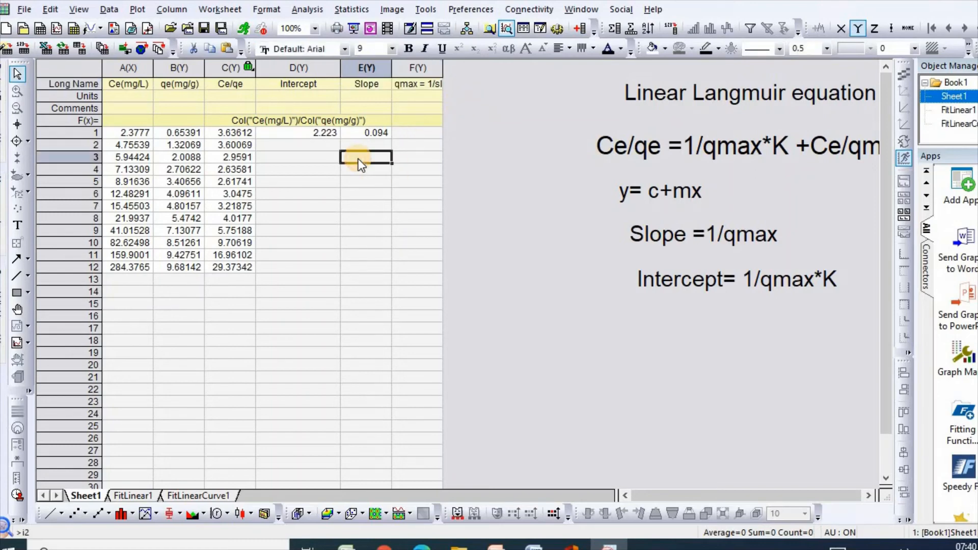
pyautogui.moveTo(442, 68); pyautogui.dragTo(456, 70)
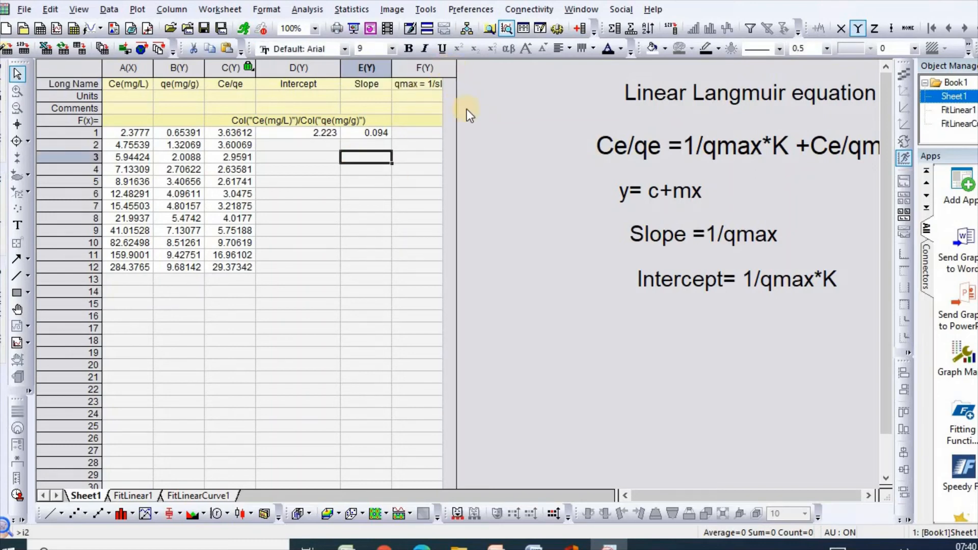
# Calculate the qmax column by setting its column values to the formula 1/Col("Slope")
pyautogui.click(417, 64)
pyautogui.rightClick(422, 99)
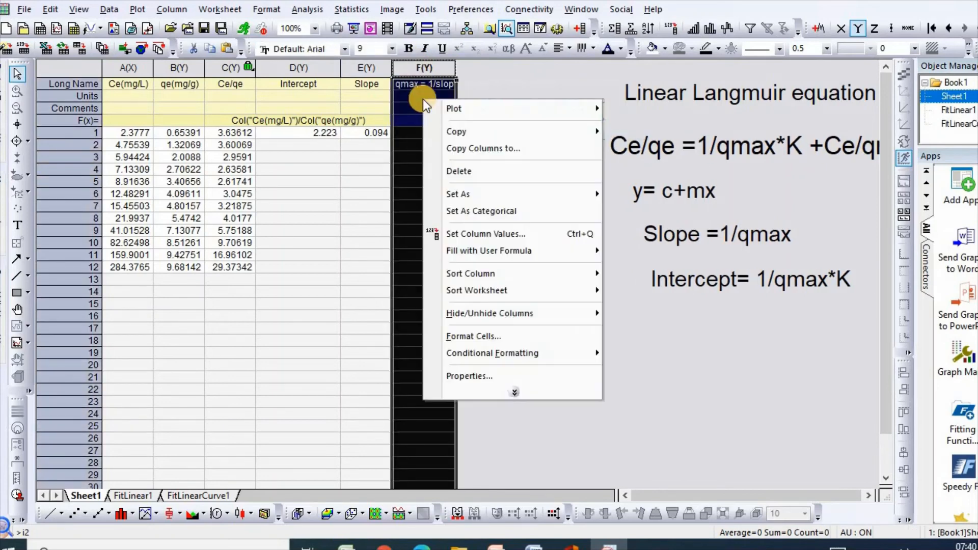
pyautogui.click(474, 233)
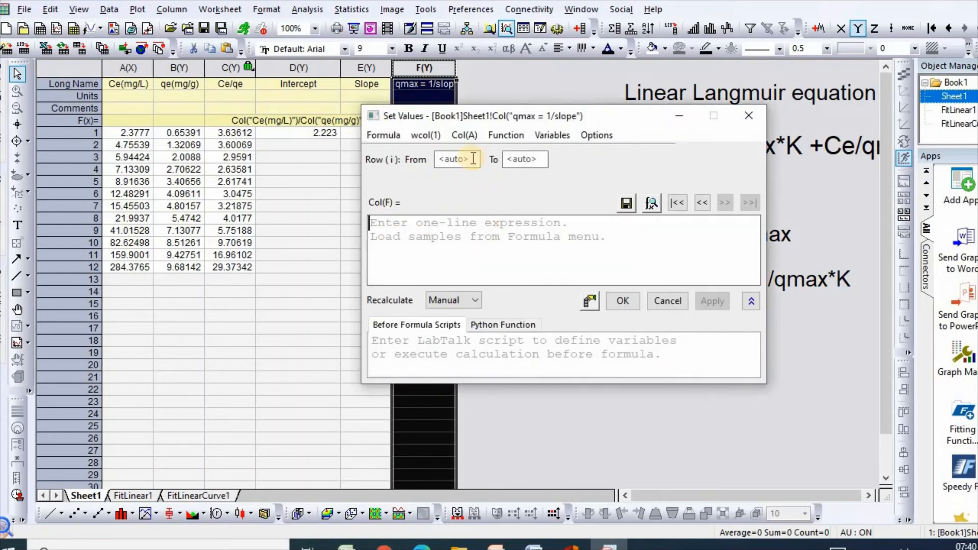
pyautogui.click(450, 231)
pyautogui.write('1')
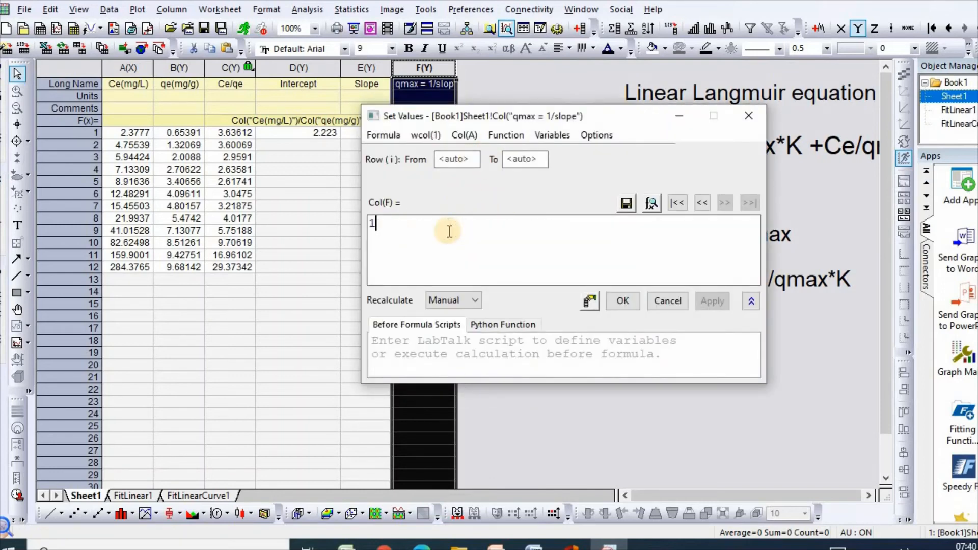
pyautogui.write('/')
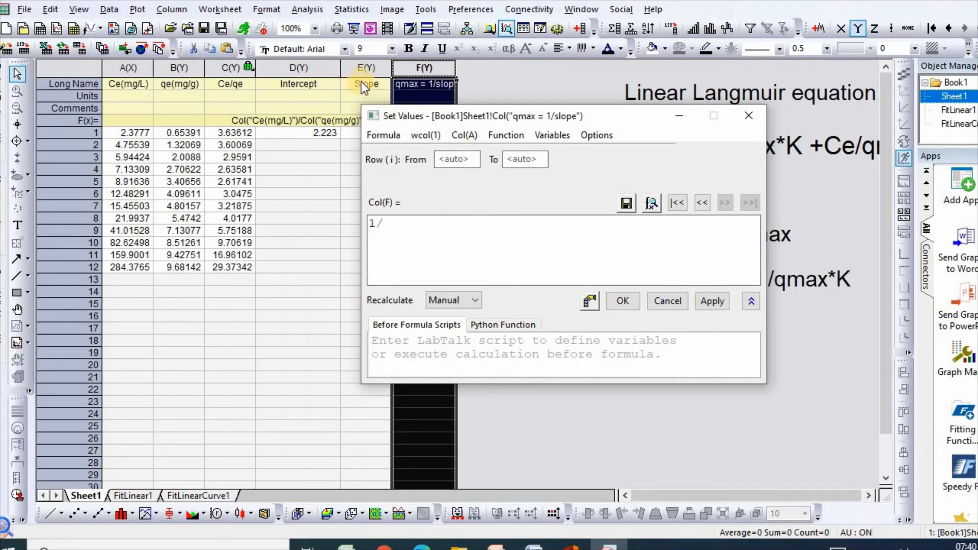
pyautogui.click(464, 137)
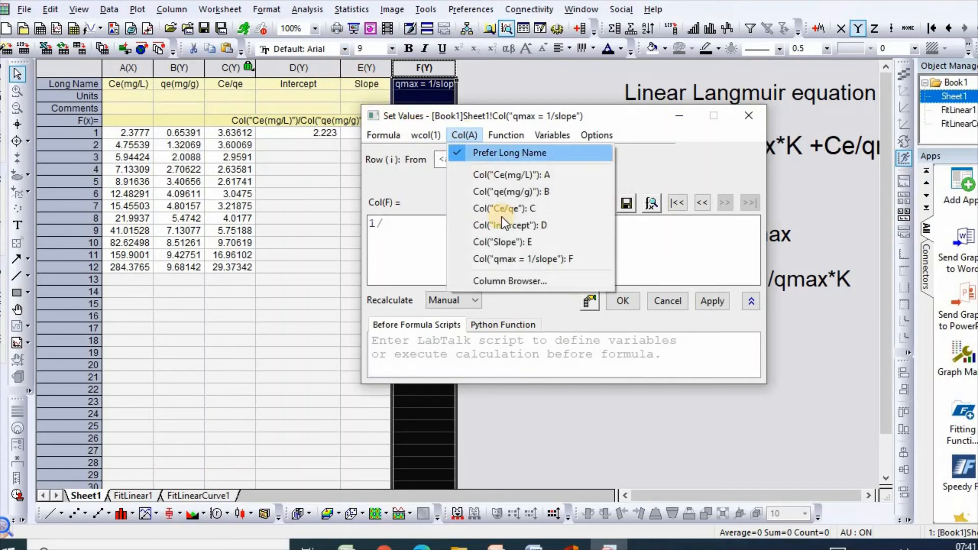
pyautogui.click(513, 246)
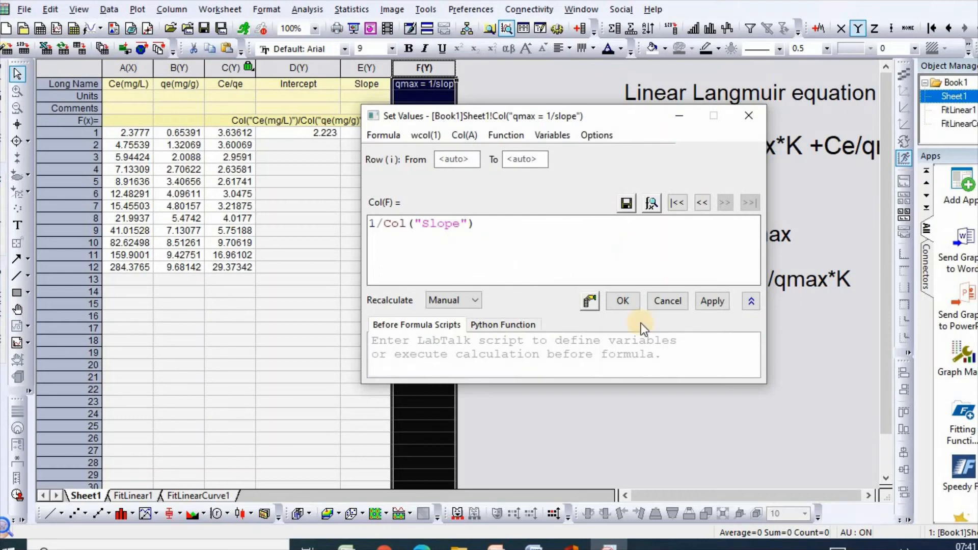
pyautogui.click(713, 301)
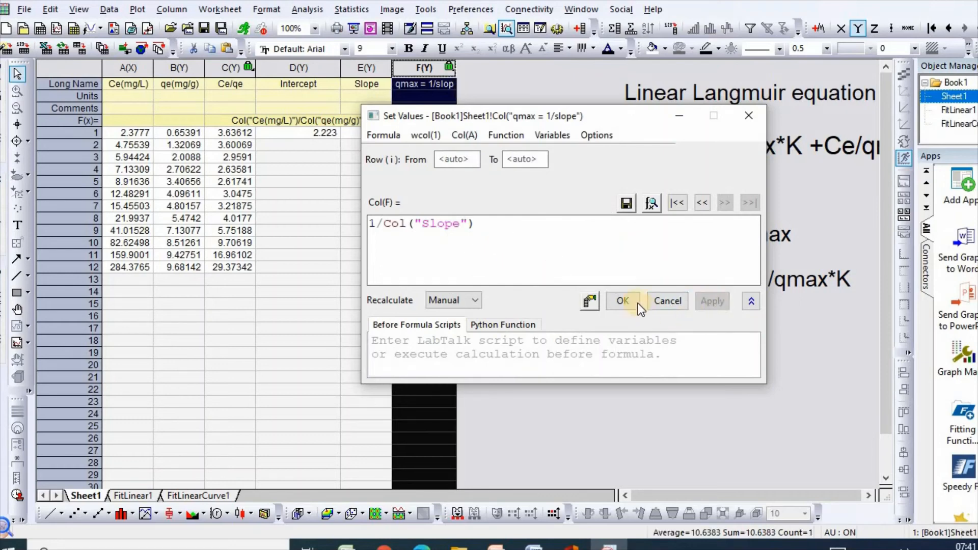
pyautogui.click(625, 300)
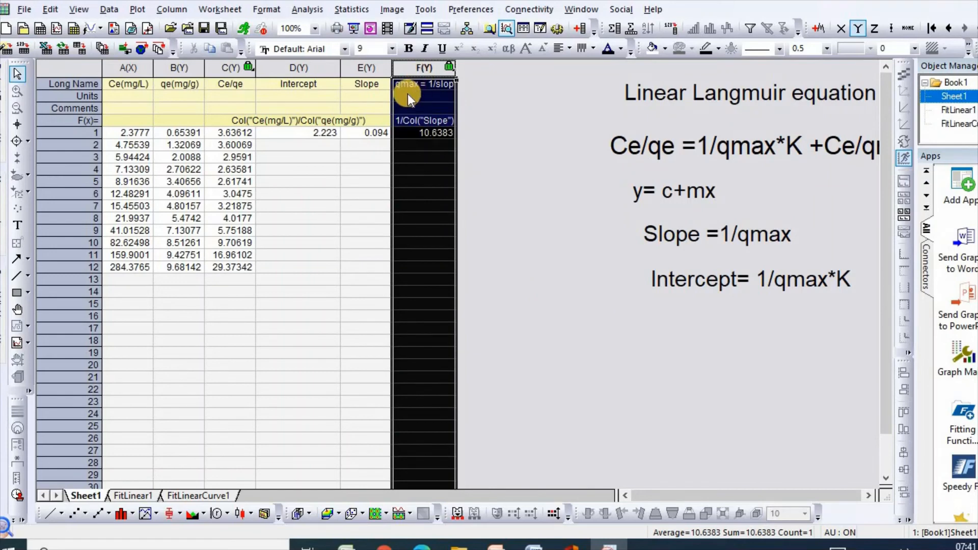
pyautogui.click(428, 137)
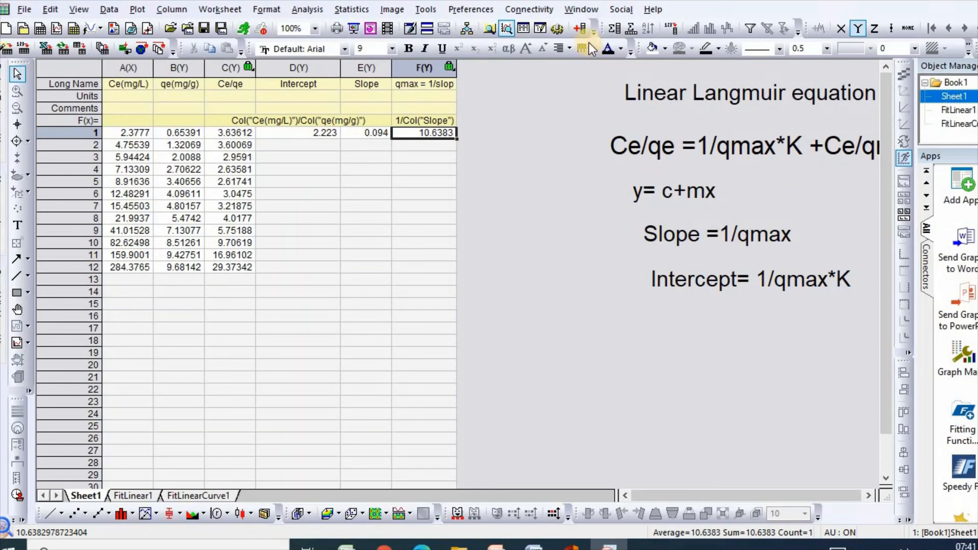
# Add a new column after the qmax column and give it the long name "K =1/qmax*intercept"
pyautogui.click(580, 26)
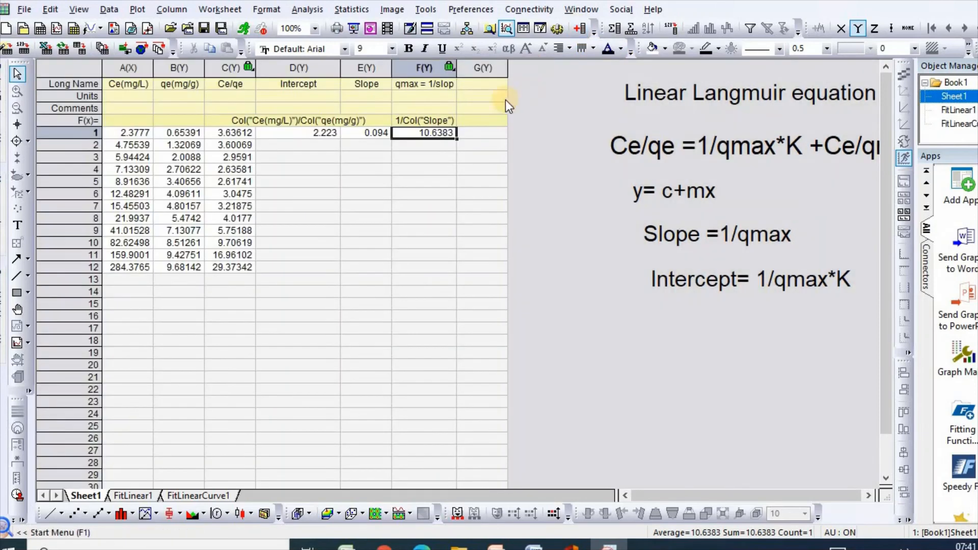
pyautogui.click(473, 83)
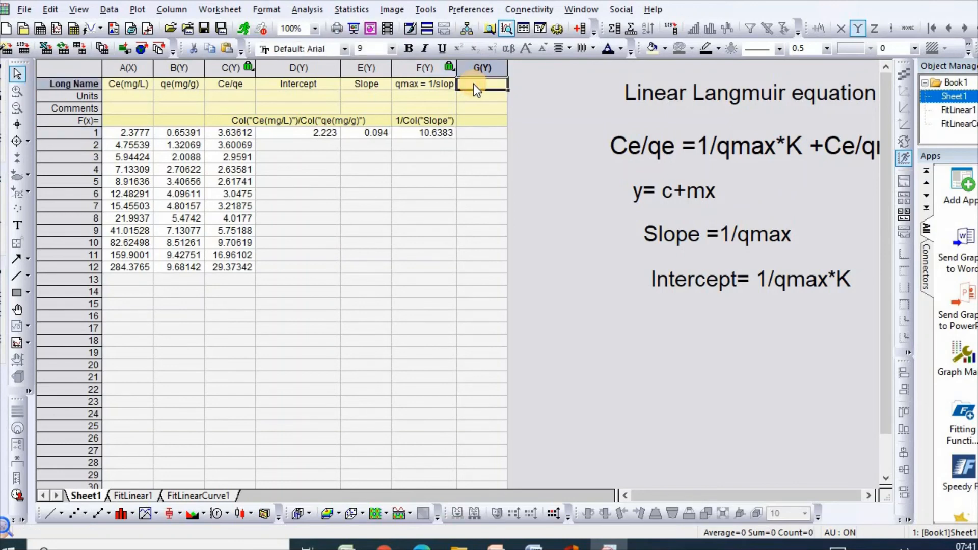
pyautogui.doubleClick(474, 84)
pyautogui.write('K =')
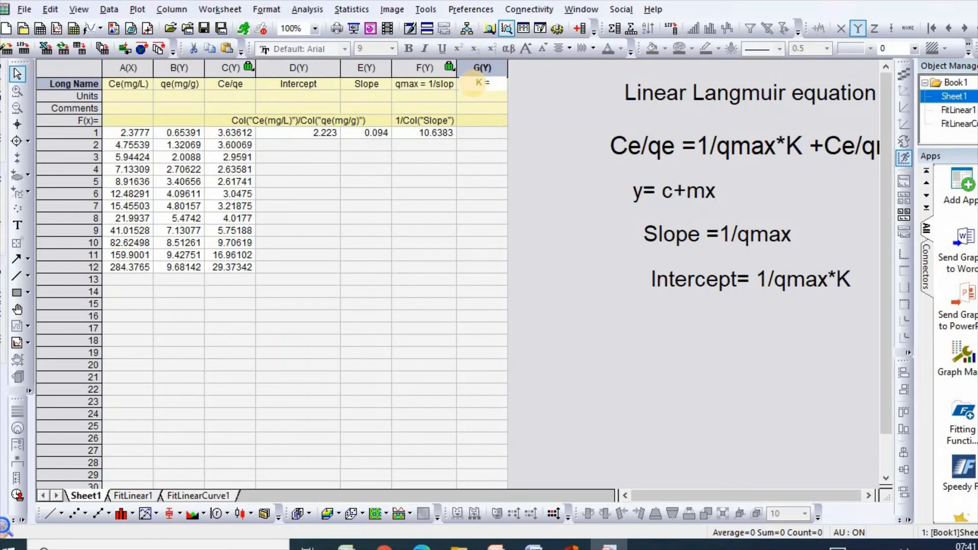
pyautogui.write('1/qmax*')
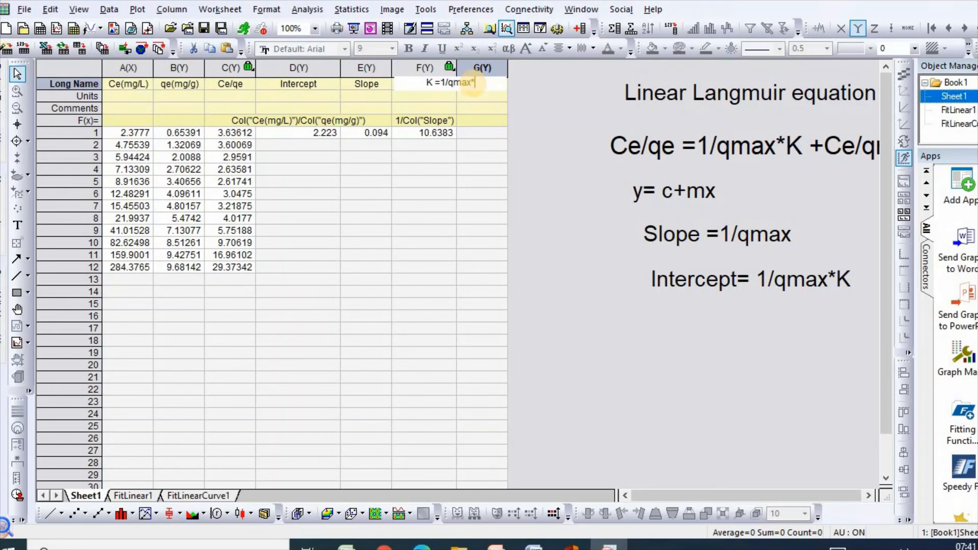
pyautogui.write('intercept')
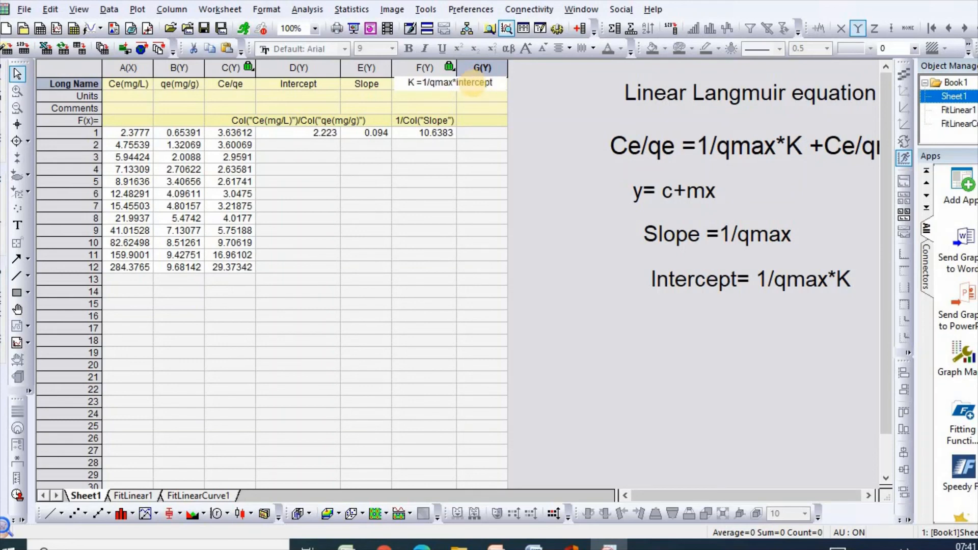
pyautogui.click(497, 142)
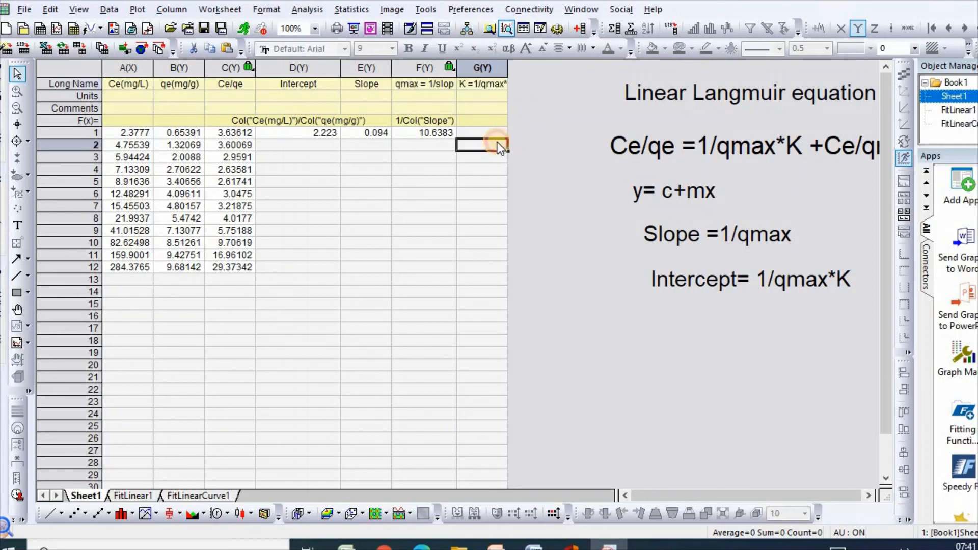
# Calculate the K column by setting its column values to the formula 1/(Col("qmax = 1/slope")*Col("Intercept"))
pyautogui.click(481, 69)
pyautogui.rightClick(483, 70)
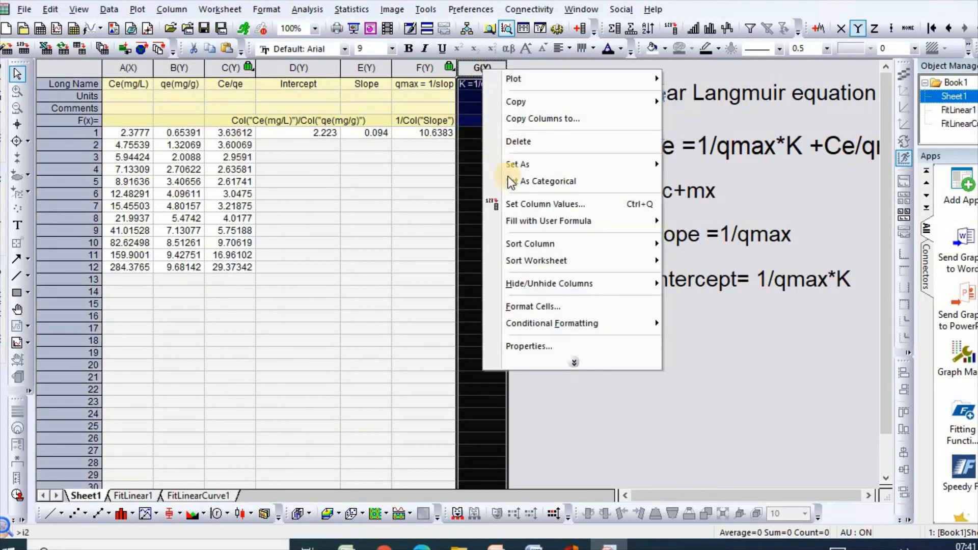
pyautogui.click(530, 205)
pyautogui.click(466, 226)
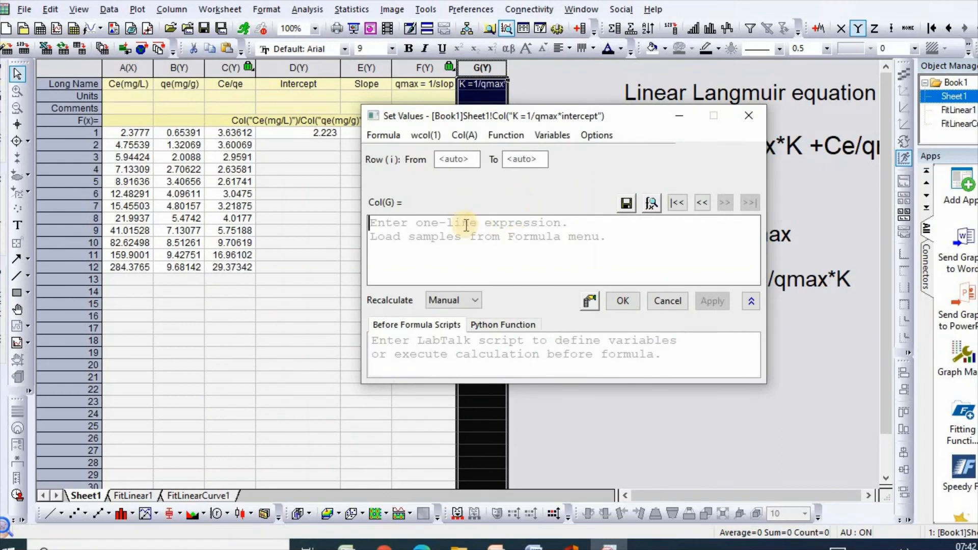
pyautogui.write('1/')
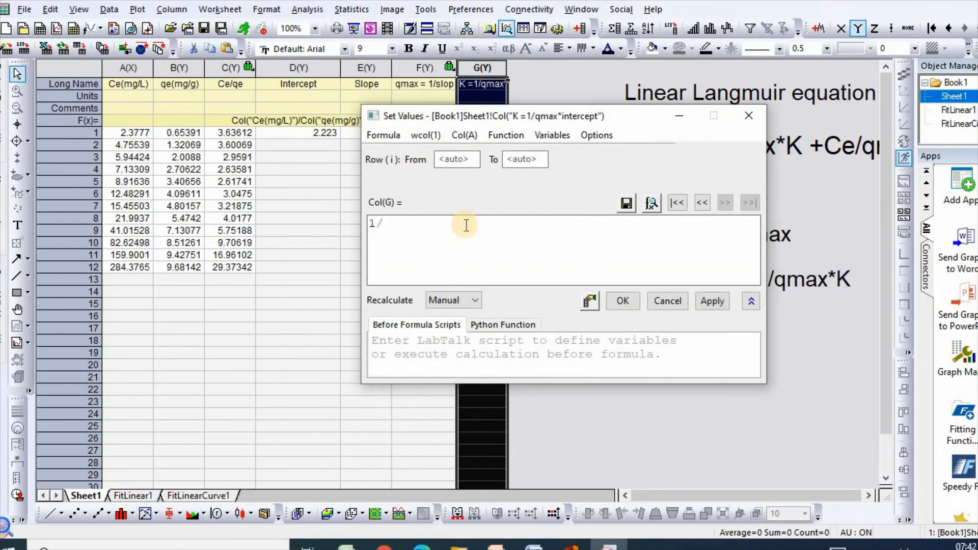
pyautogui.write('(')
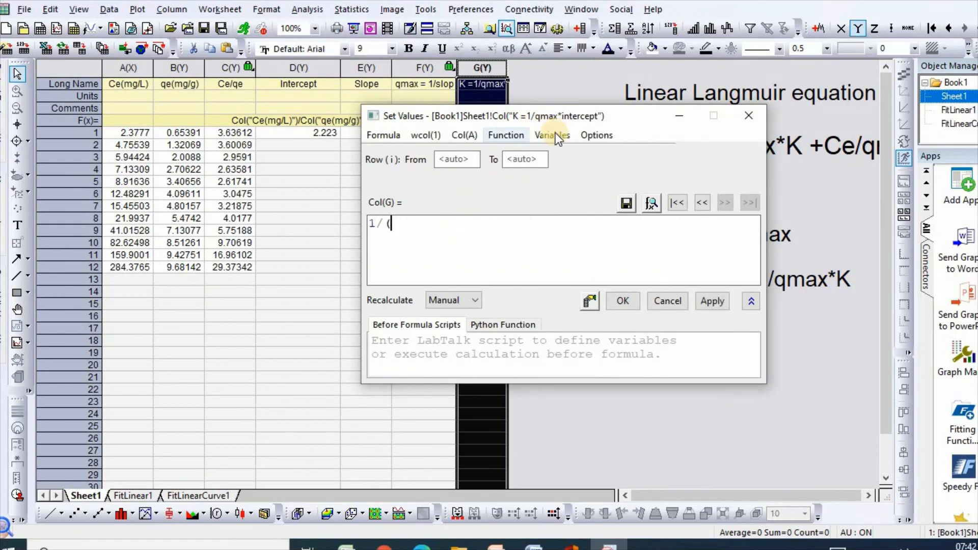
pyautogui.click(462, 134)
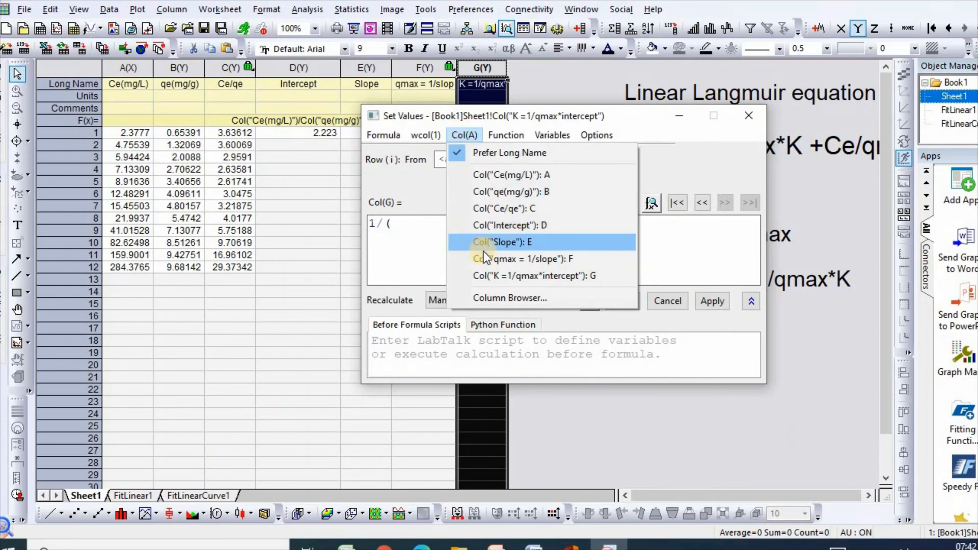
pyautogui.click(511, 259)
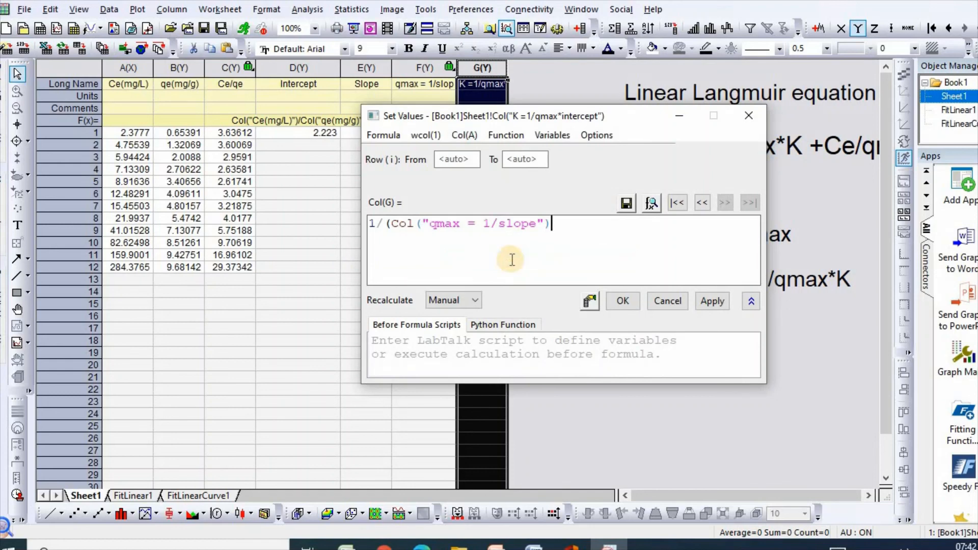
pyautogui.write('*')
pyautogui.click(468, 134)
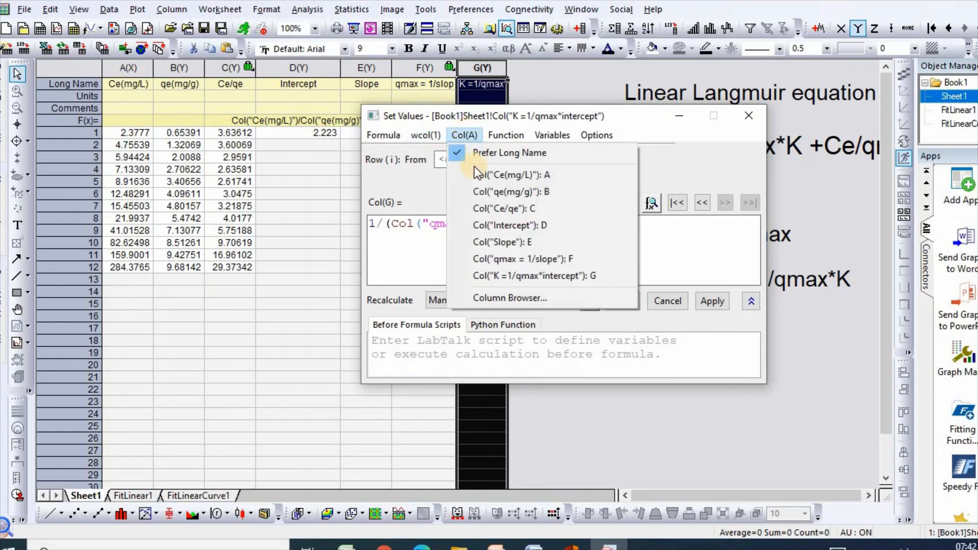
pyautogui.click(510, 225)
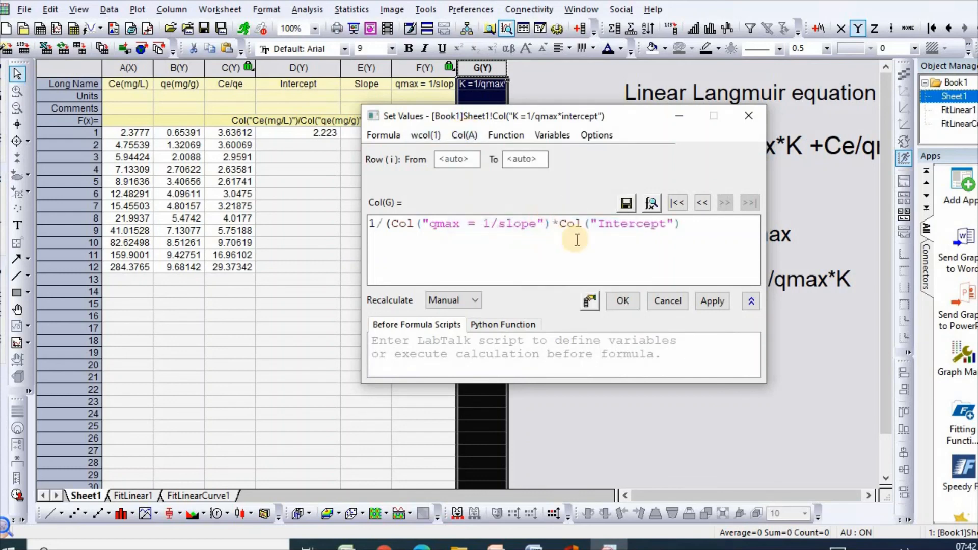
pyautogui.write(')')
pyautogui.click(715, 300)
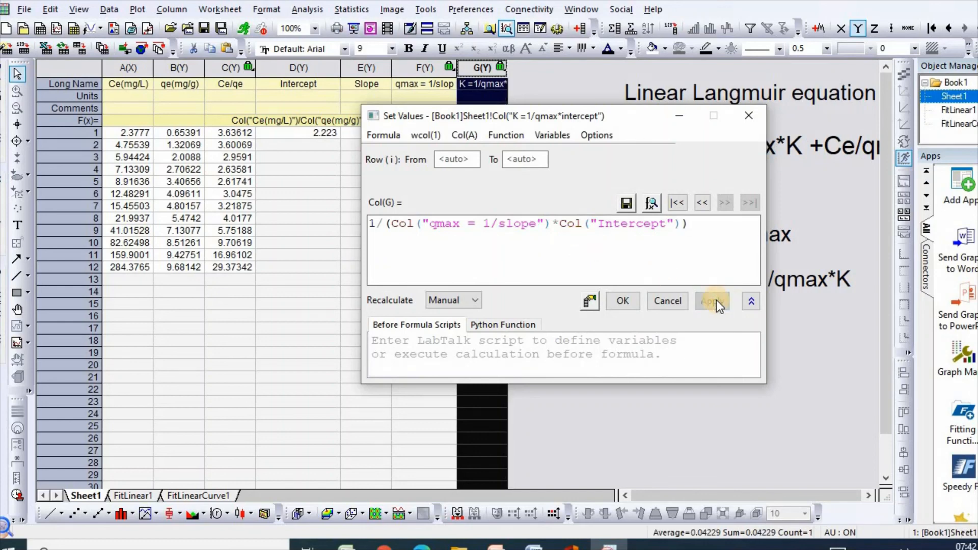
pyautogui.click(623, 301)
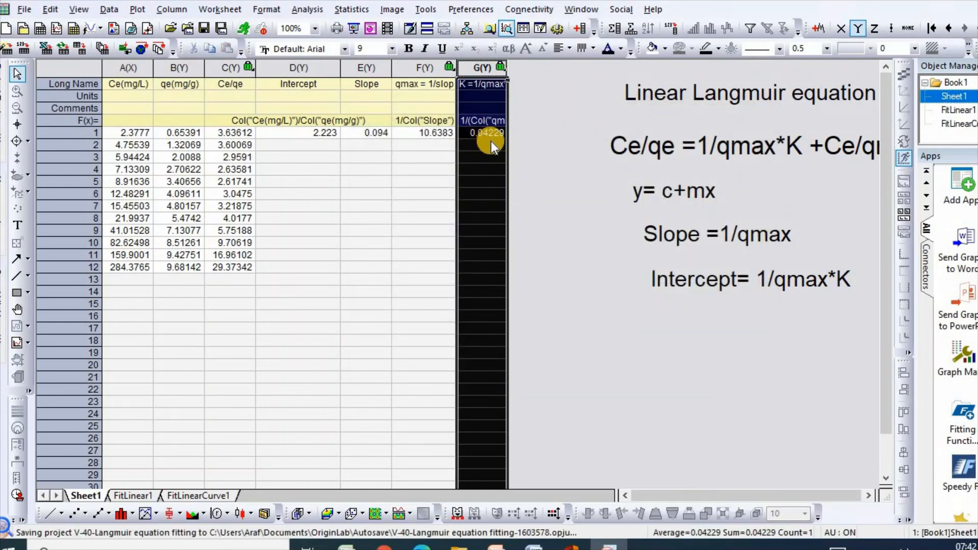
pyautogui.click(531, 158)
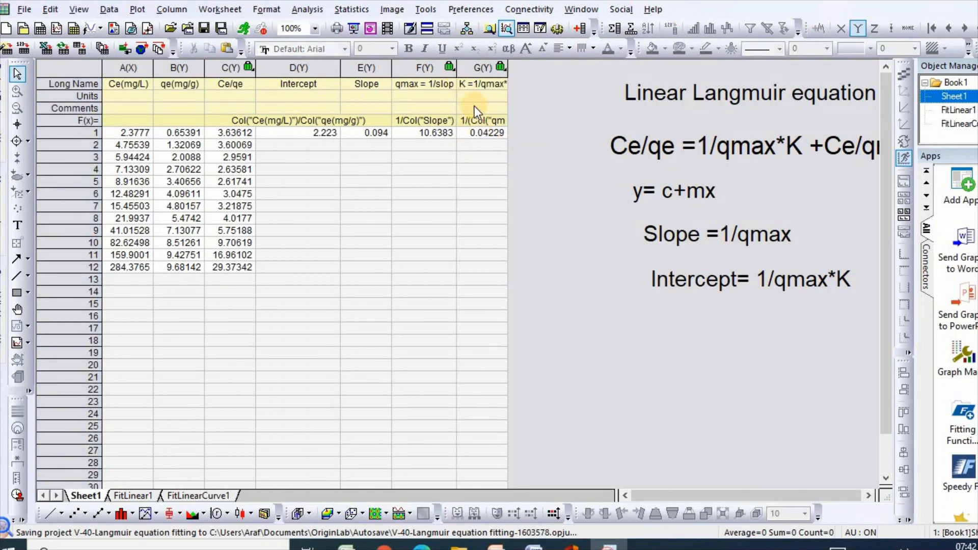